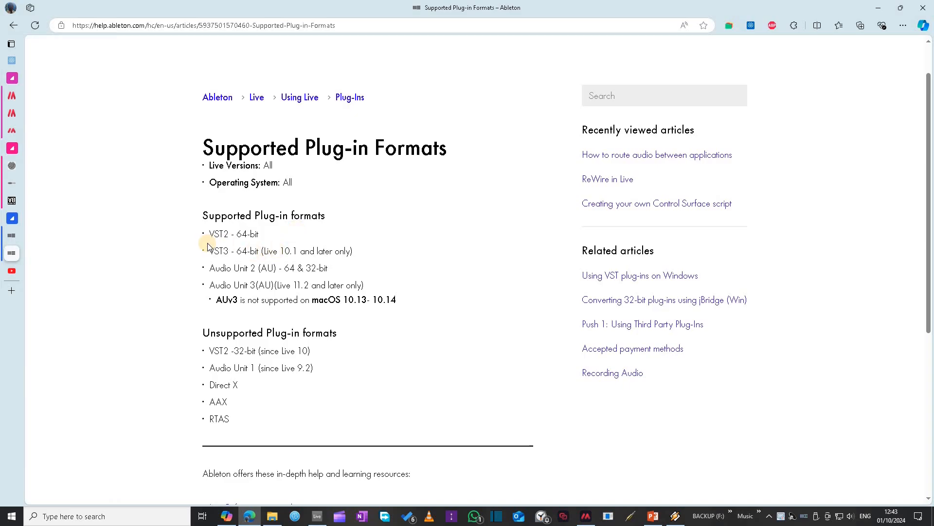
Highlight the VST3 64-bit entry in Ableton's supported plug-in formats and play the MuseScore-to-Ableton MIDI routing video
{"action": "left_click_drag", "start_coordinate": [208, 251], "coordinate": [366, 252]}
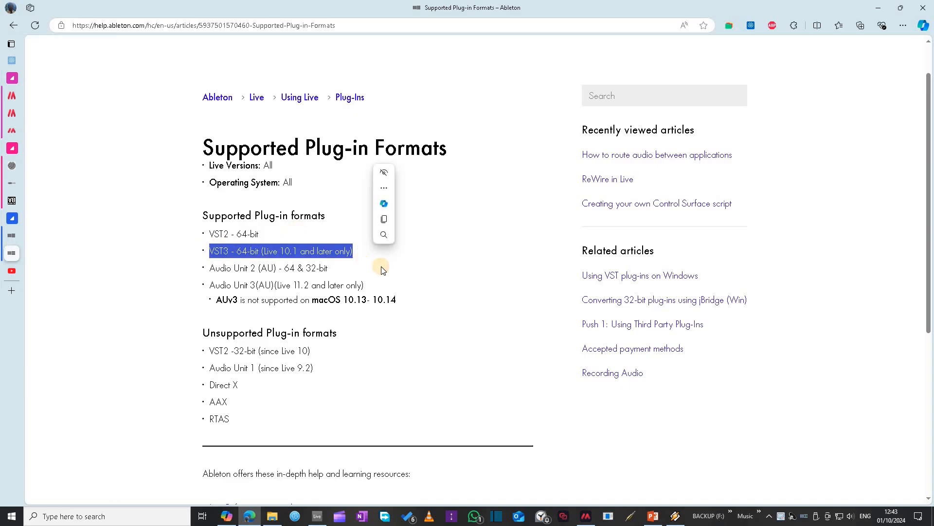
{"action": "left_click", "coordinate": [382, 262]}
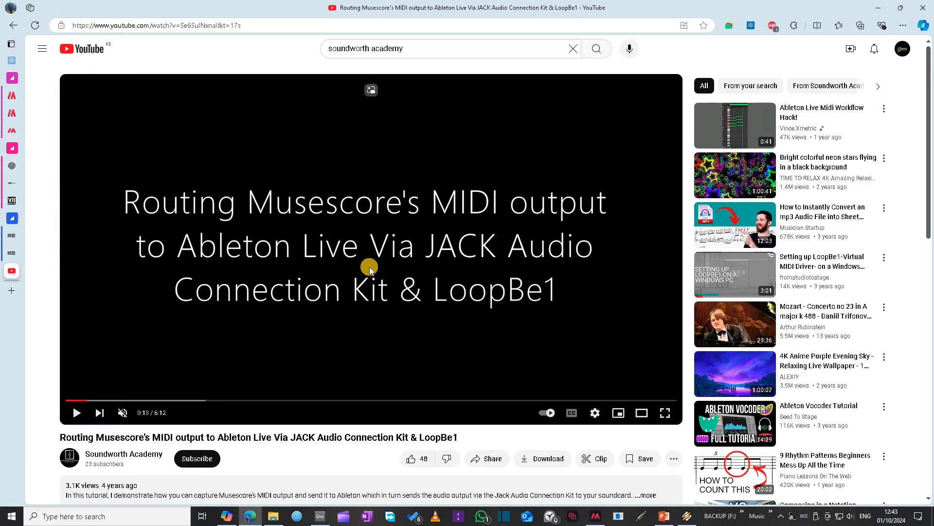
{"action": "left_click", "coordinate": [368, 267]}
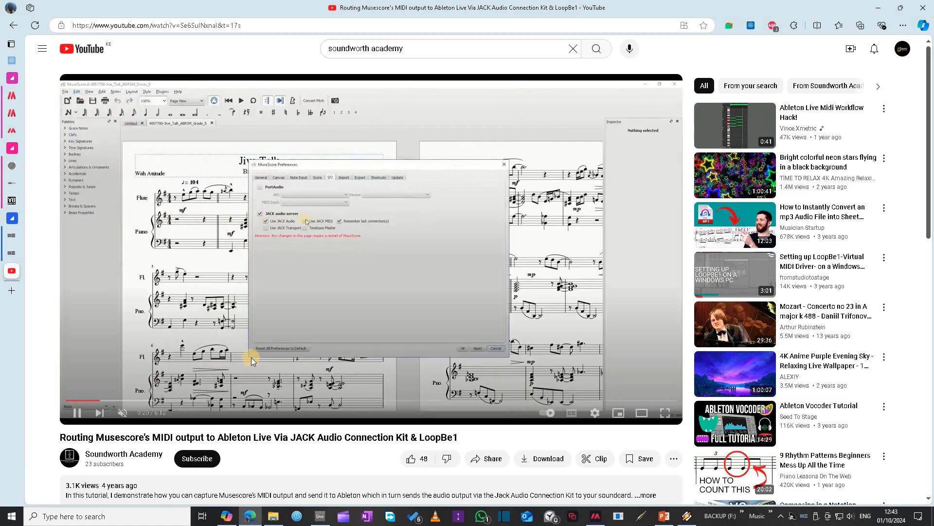
Read through the LoopBe1 virtual MIDI driver page on nerds.de
{"action": "left_click", "coordinate": [12, 165]}
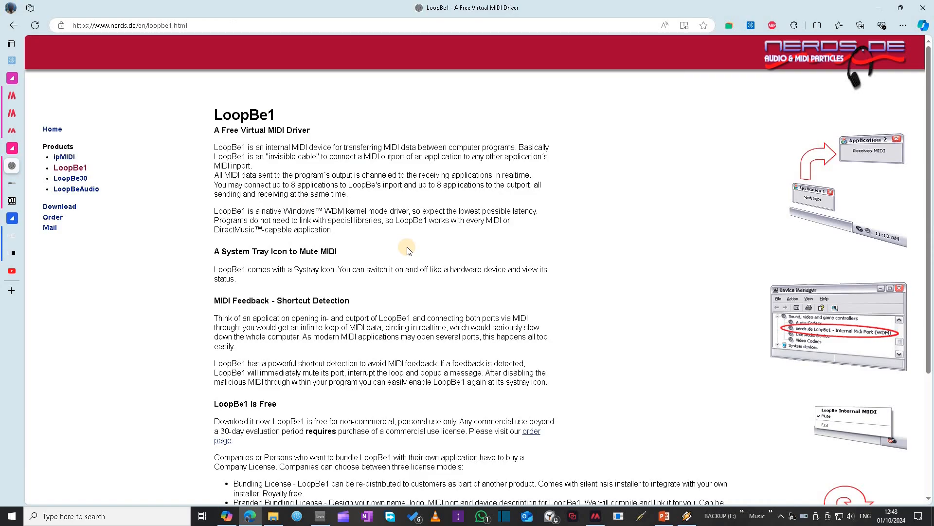
{"action": "scroll", "coordinate": [408, 251], "scroll_direction": "down", "scroll_amount": 3}
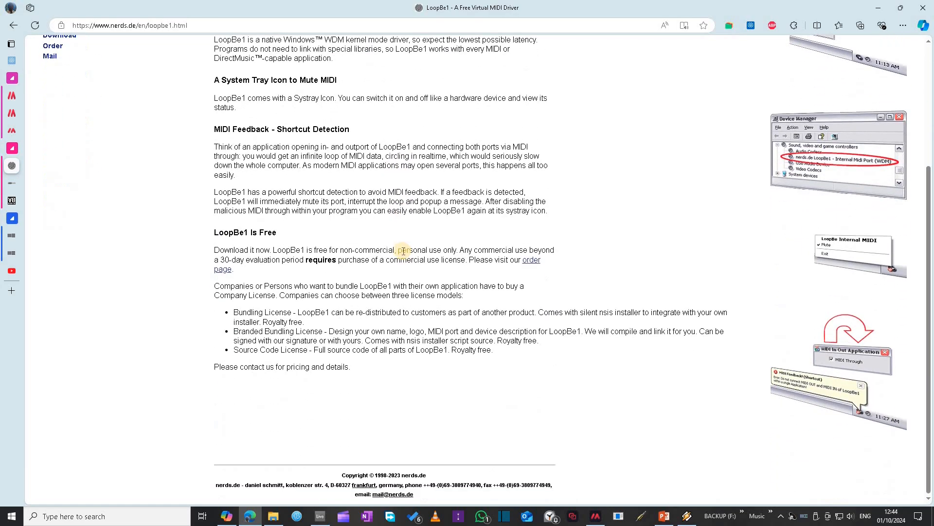
{"action": "scroll", "coordinate": [404, 250], "scroll_direction": "up", "scroll_amount": 3}
{"action": "scroll", "coordinate": [404, 250], "scroll_direction": "up", "scroll_amount": 2}
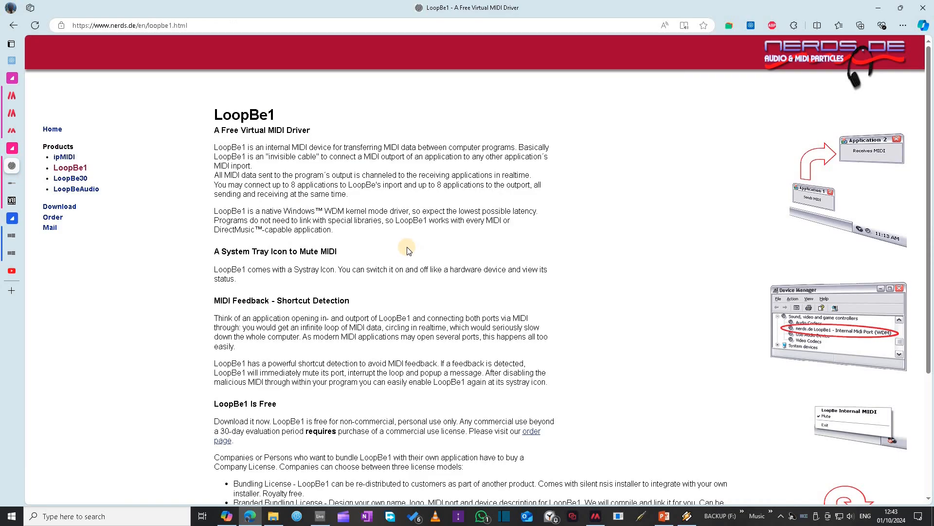
View the JACK Audio Connection Kit home page and the VB-Audio Voicemeeter page down to its download section
{"action": "key", "text": "ctrl+Tab"}
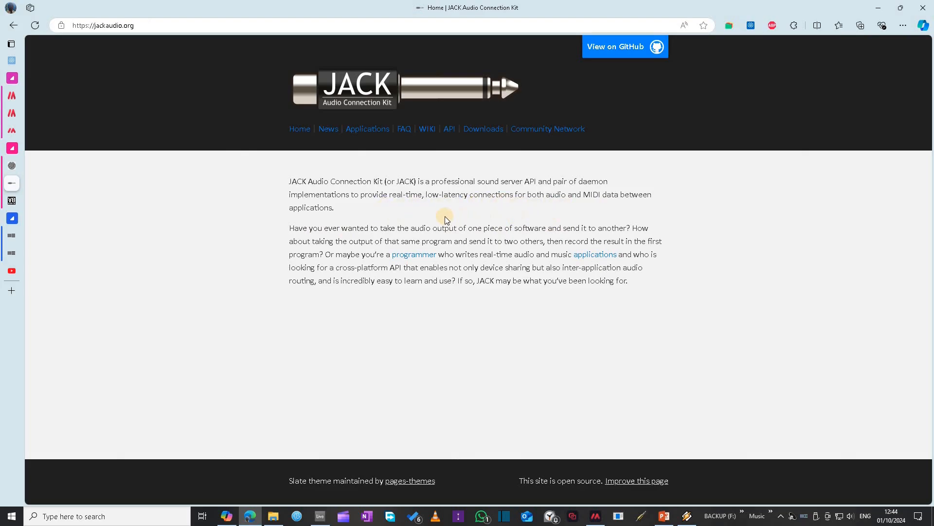
{"action": "key", "text": "ctrl+Tab"}
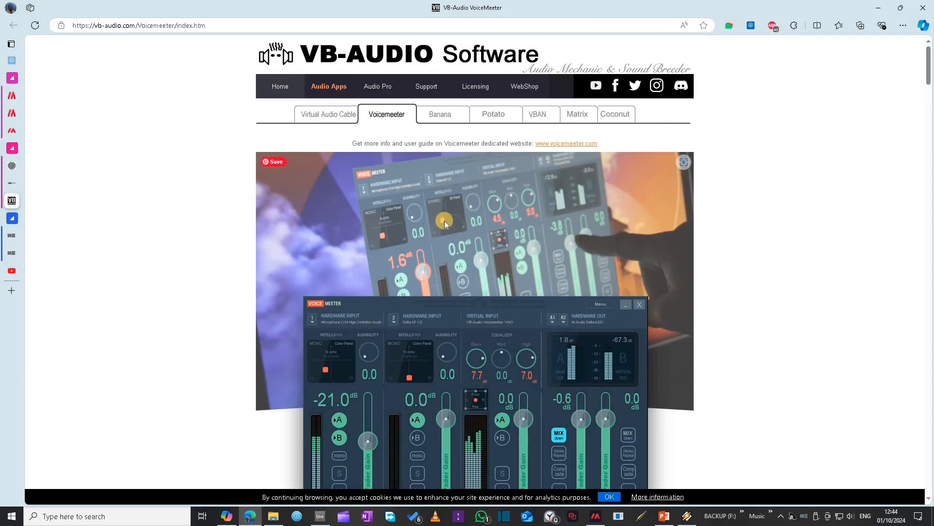
{"action": "scroll", "coordinate": [440, 227], "scroll_direction": "down", "scroll_amount": 5}
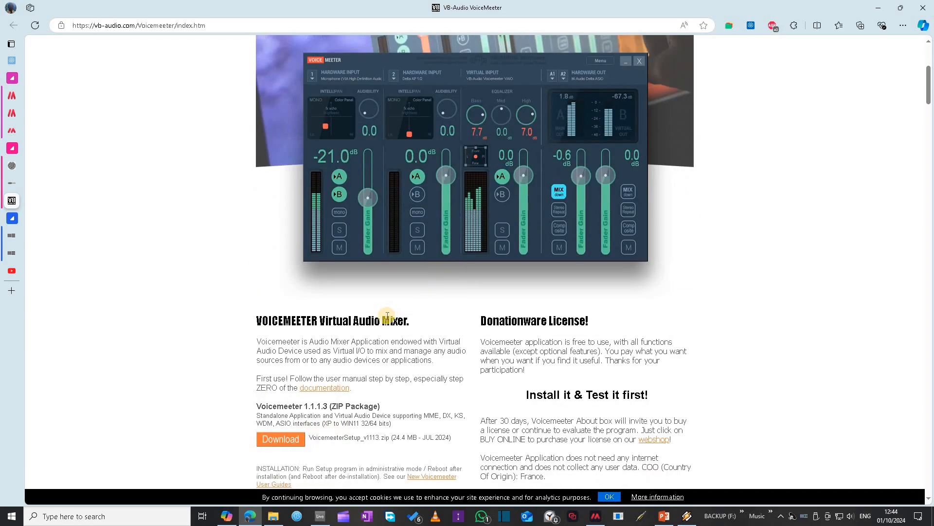
{"action": "scroll", "coordinate": [390, 311], "scroll_direction": "down", "scroll_amount": 2}
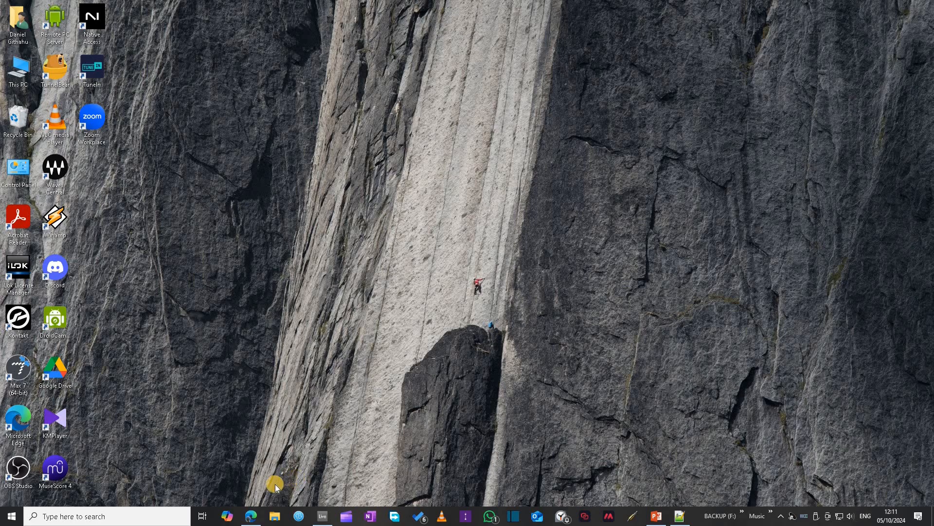
Open the C:\Program Files\JACK2 folder in a maximized File Explorer window
{"action": "left_click", "coordinate": [278, 511]}
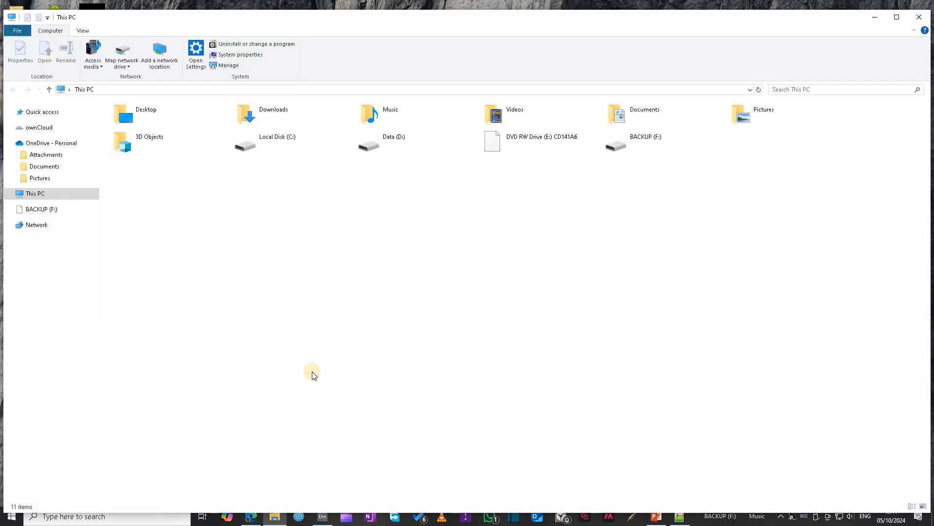
{"action": "left_click", "coordinate": [897, 17]}
{"action": "left_click", "coordinate": [285, 136]}
{"action": "double_click", "coordinate": [285, 136]}
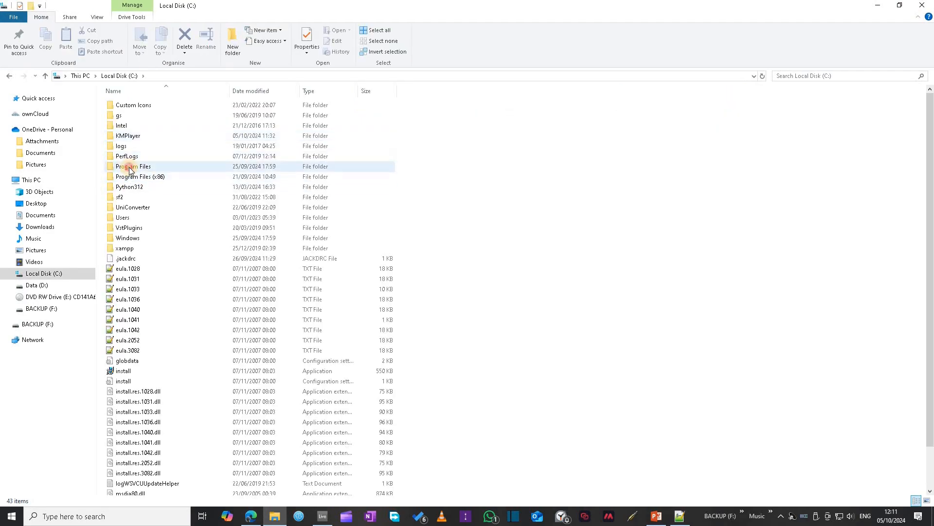
{"action": "double_click", "coordinate": [176, 167]}
{"action": "double_click", "coordinate": [151, 432]}
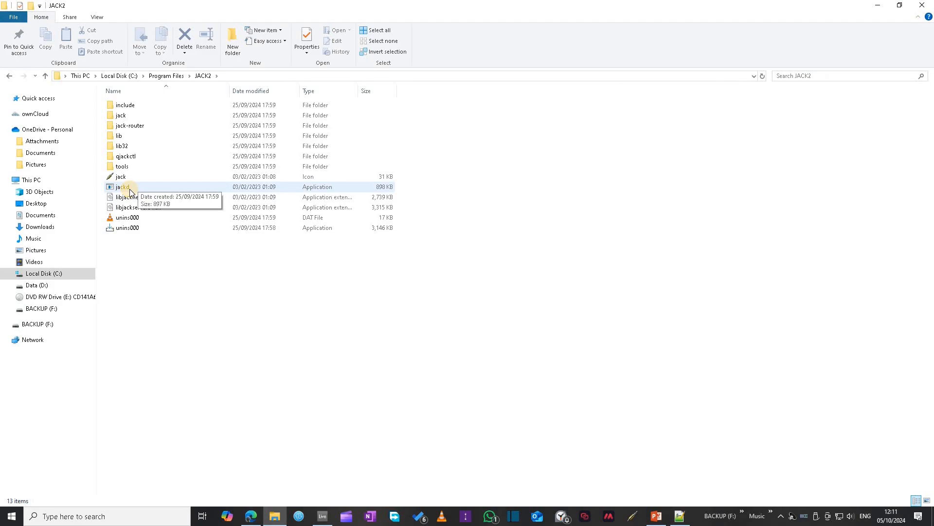
Create a desktop shortcut to the jackd application and close the JACK2 folder
{"action": "left_click", "coordinate": [129, 188]}
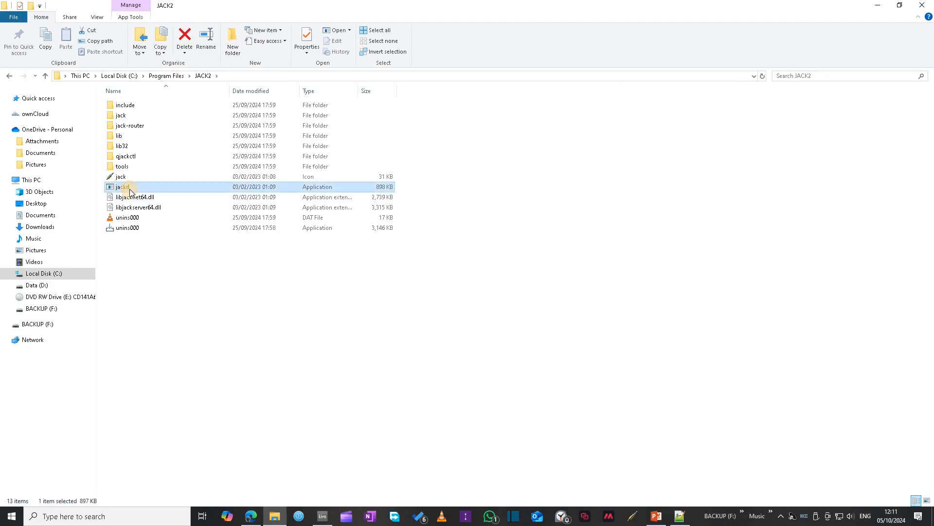
{"action": "right_click", "coordinate": [129, 191]}
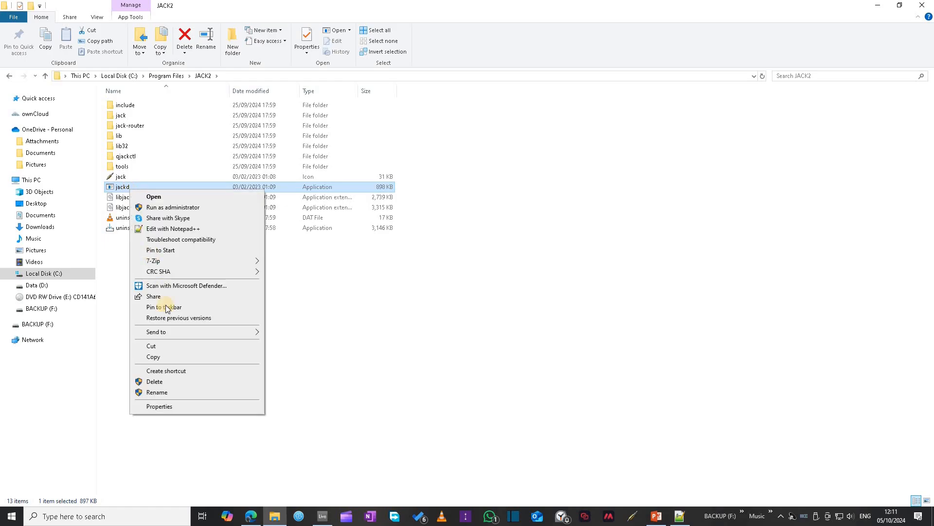
{"action": "left_click", "coordinate": [167, 371]}
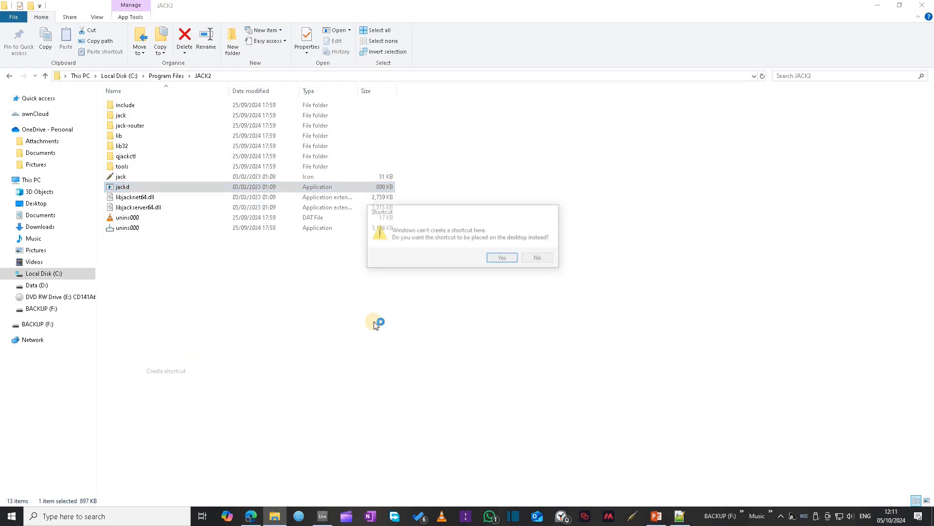
{"action": "left_click", "coordinate": [502, 260]}
{"action": "left_click", "coordinate": [922, 6]}
Open the properties of the jackd desktop shortcut at its target path
{"action": "left_click", "coordinate": [92, 176]}
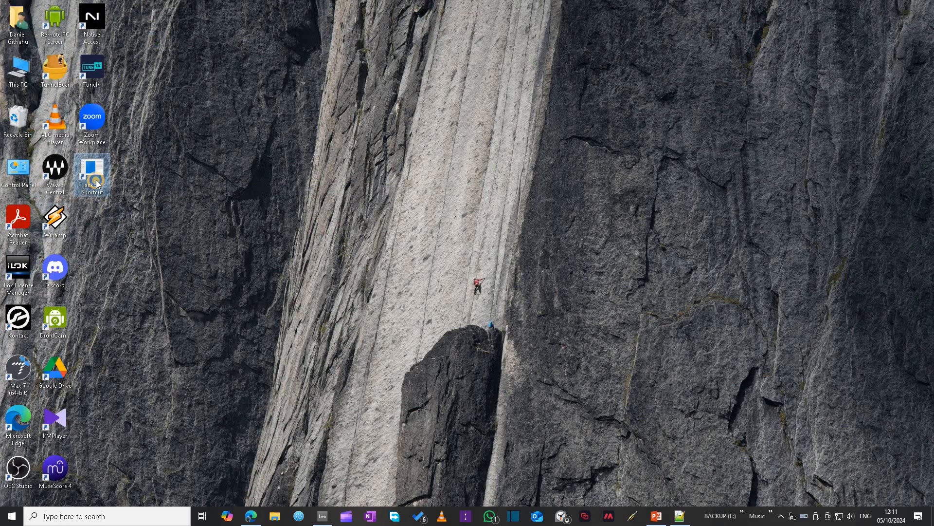
{"action": "right_click", "coordinate": [97, 181]}
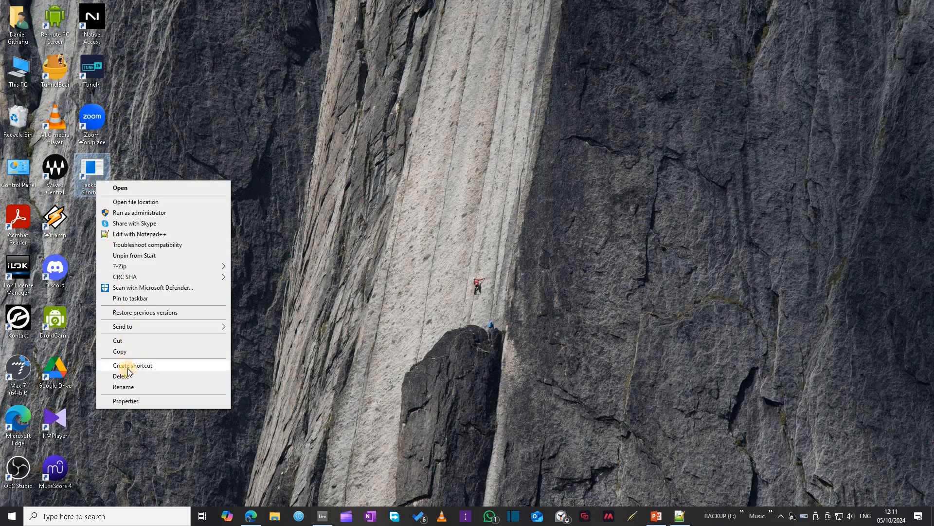
{"action": "left_click", "coordinate": [128, 402]}
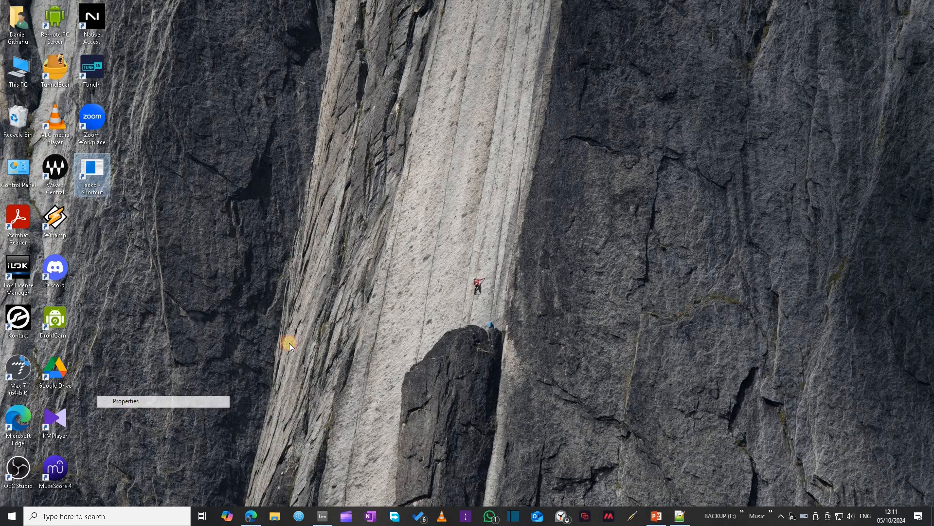
{"action": "left_click", "coordinate": [514, 227]}
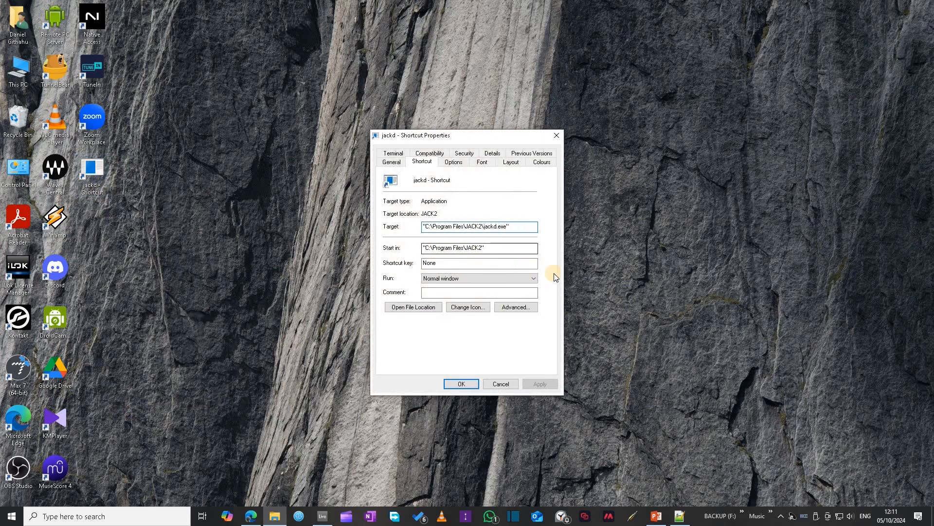
Replace the shortcut's target with the jackd.exe command copied from Jack Server.txt in Notepad++, including -R -S -d portaudio -d "ASIO::UMC ASIO Driver" -p 4096
{"action": "left_click", "coordinate": [679, 515]}
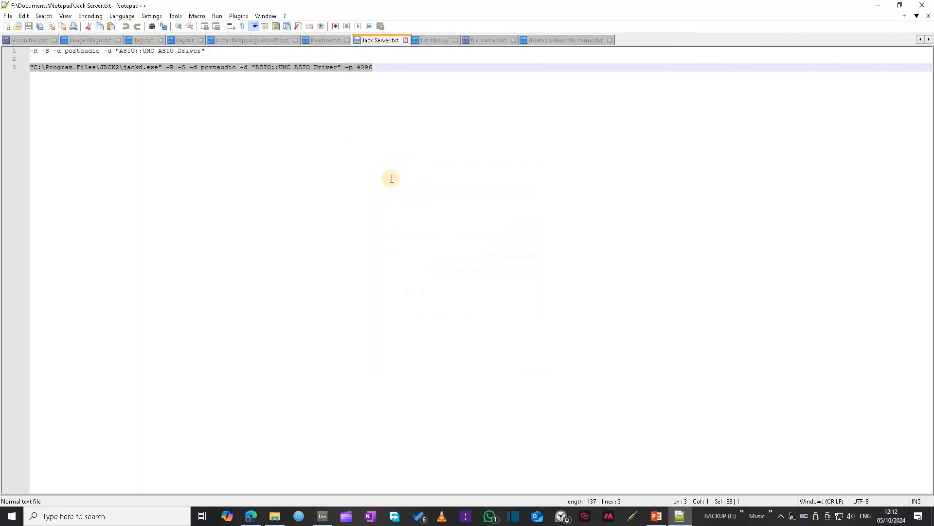
{"action": "right_click", "coordinate": [308, 67]}
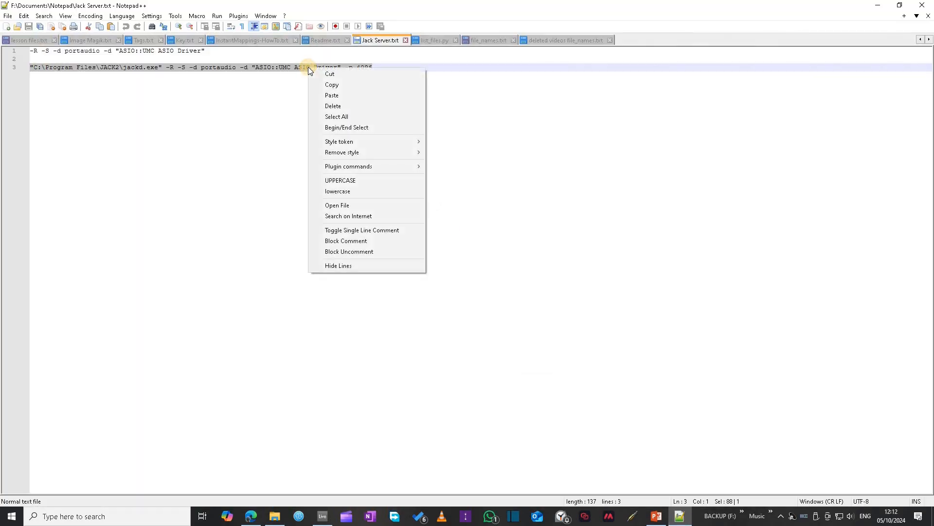
{"action": "left_click", "coordinate": [334, 84]}
{"action": "left_click", "coordinate": [877, 5]}
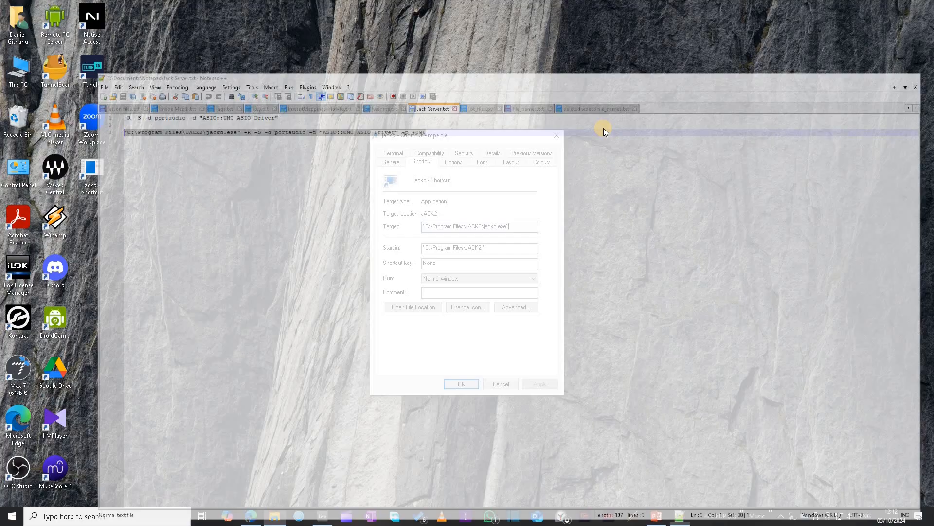
{"action": "left_click_drag", "start_coordinate": [479, 229], "coordinate": [389, 237]}
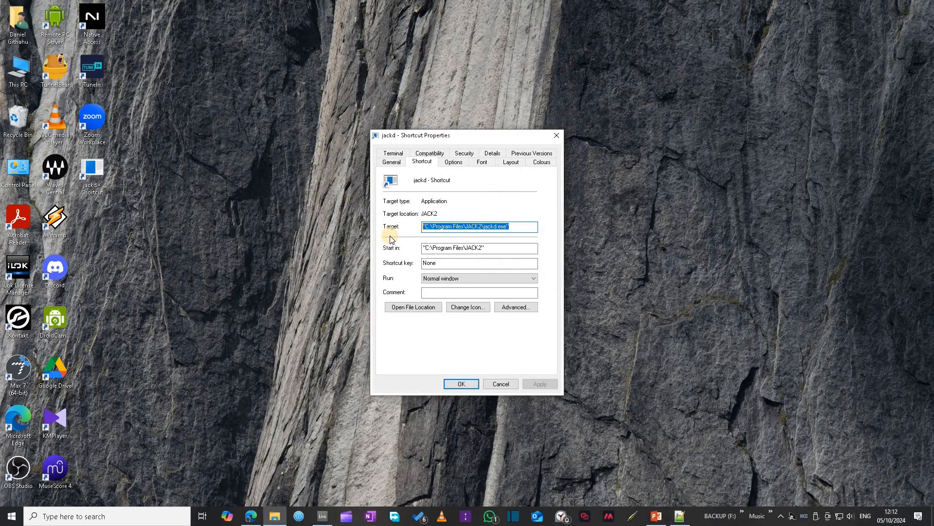
{"action": "key", "text": "ctrl+v"}
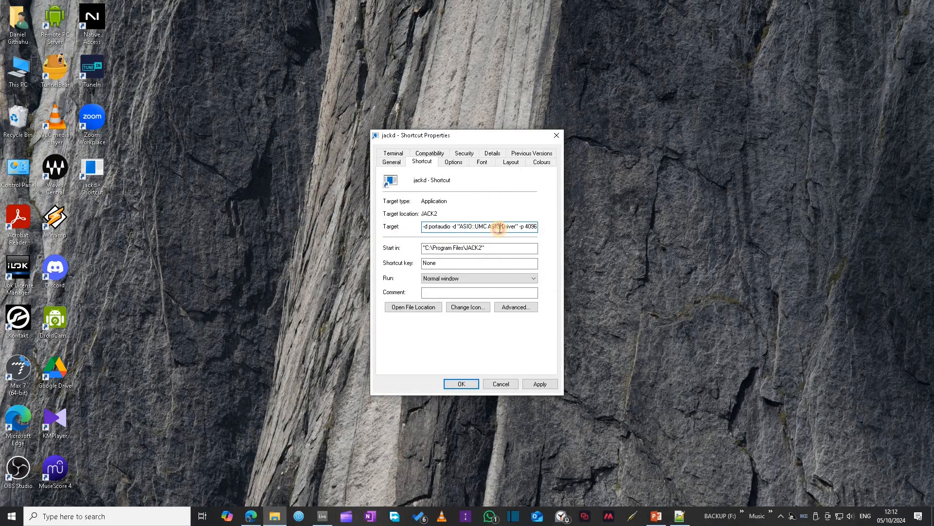
Check the program path, driver arguments and -p 4096 in the shortcut's target, and save the shortcut properties
{"action": "left_click_drag", "start_coordinate": [461, 226], "coordinate": [377, 229]}
{"action": "left_click", "coordinate": [440, 227]}
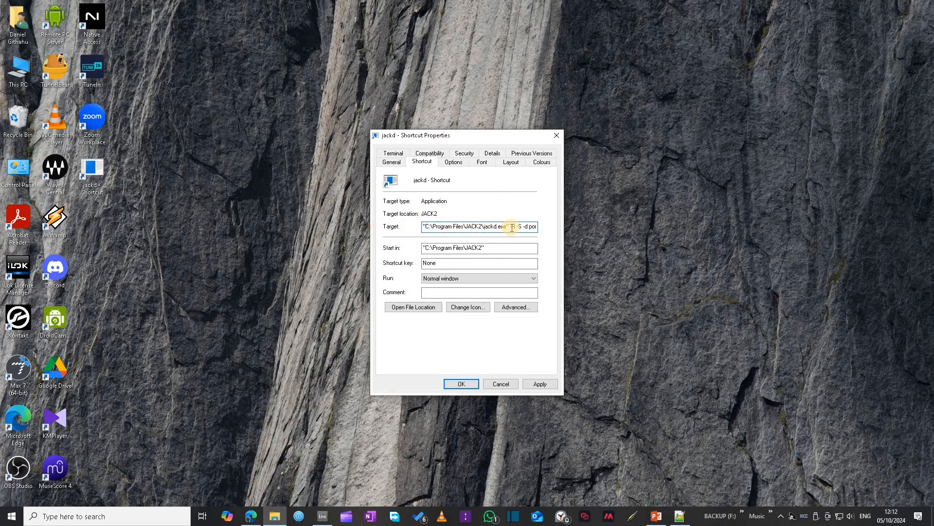
{"action": "left_click_drag", "start_coordinate": [509, 227], "coordinate": [552, 225]}
{"action": "left_click", "coordinate": [457, 226]}
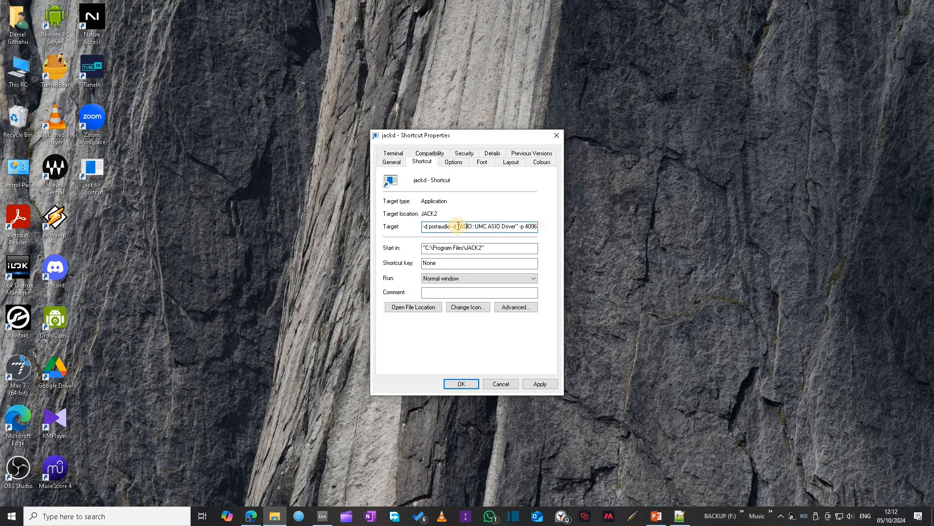
{"action": "left_click_drag", "start_coordinate": [458, 226], "coordinate": [526, 226]}
{"action": "double_click", "coordinate": [531, 226]}
{"action": "left_click", "coordinate": [536, 383]}
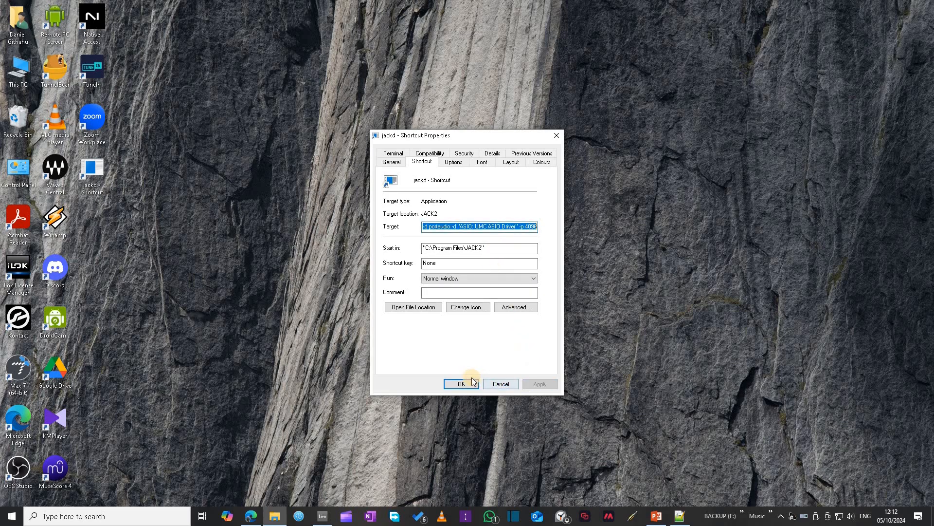
{"action": "left_click", "coordinate": [468, 384]}
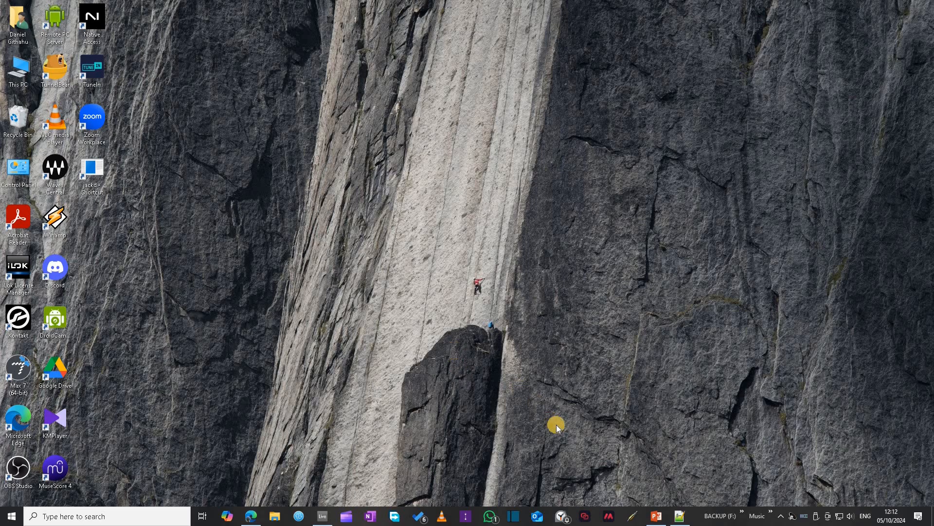
Start the JACK server from the desktop shortcut with its console minimized, and launch QjackCtl
{"action": "double_click", "coordinate": [92, 173]}
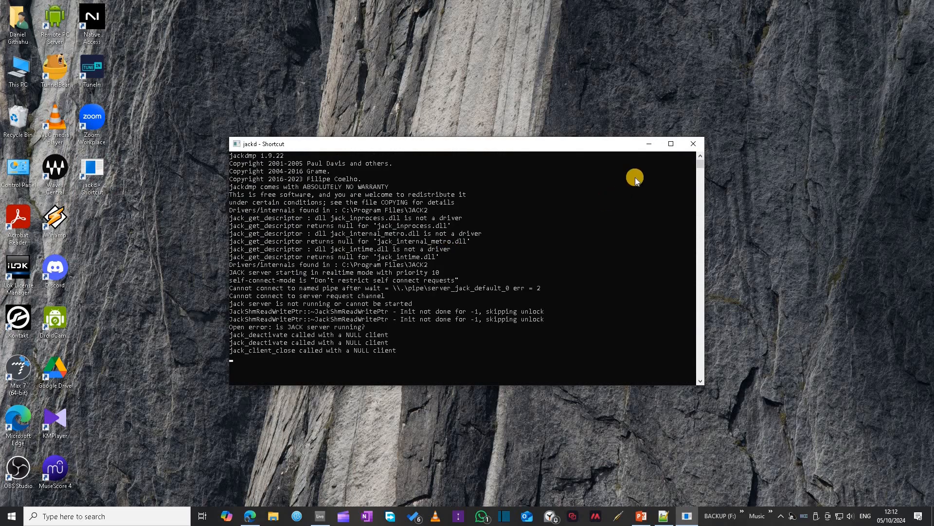
{"action": "left_click", "coordinate": [650, 144]}
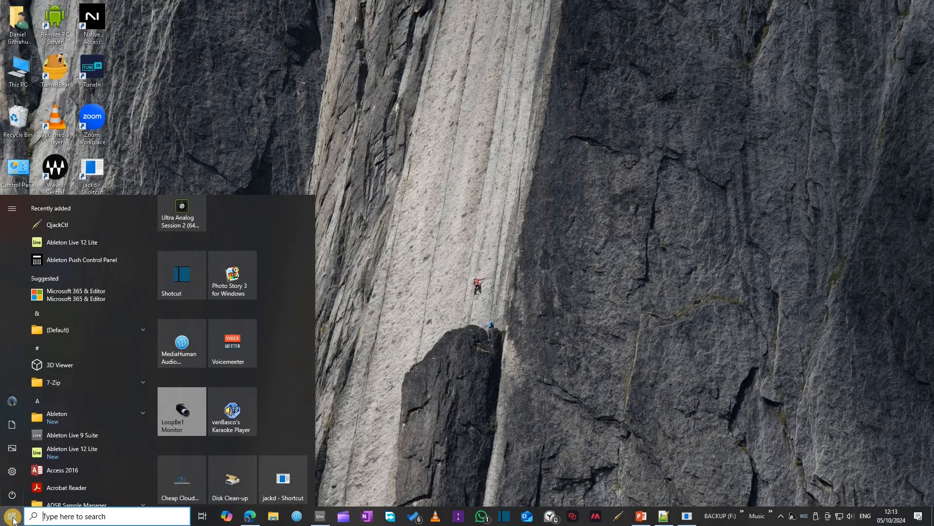
{"action": "left_click", "coordinate": [61, 225]}
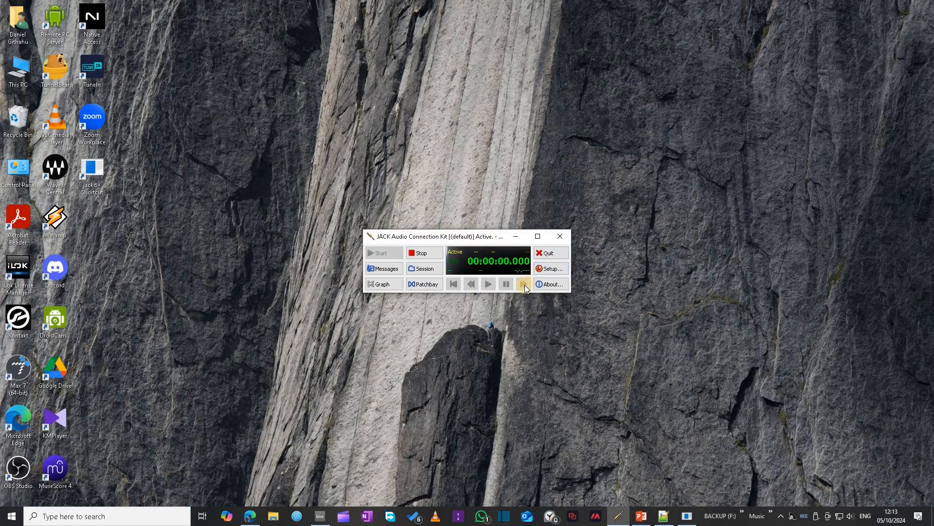
Review the server parameters and advanced settings in QjackCtl's setup, and close it without changes
{"action": "left_click", "coordinate": [552, 276]}
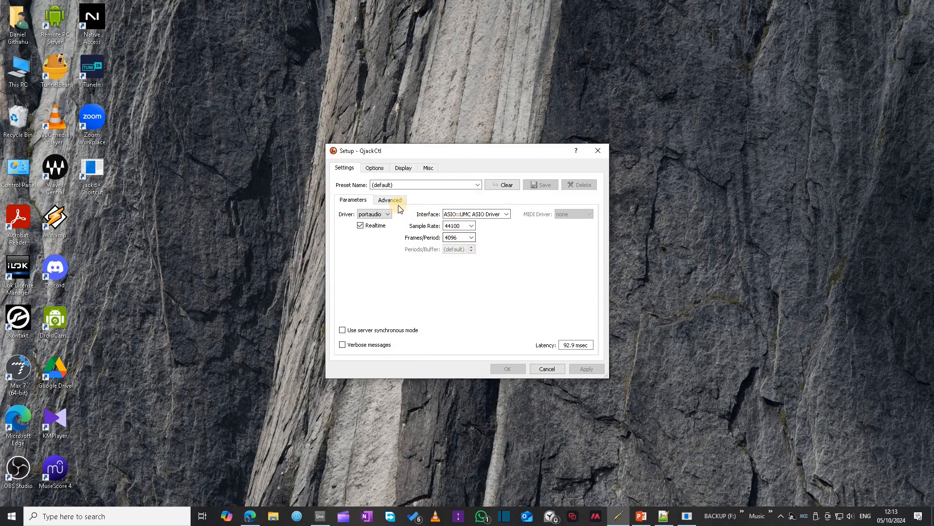
{"action": "left_click", "coordinate": [383, 201]}
{"action": "left_click", "coordinate": [354, 201]}
{"action": "left_click", "coordinate": [546, 370]}
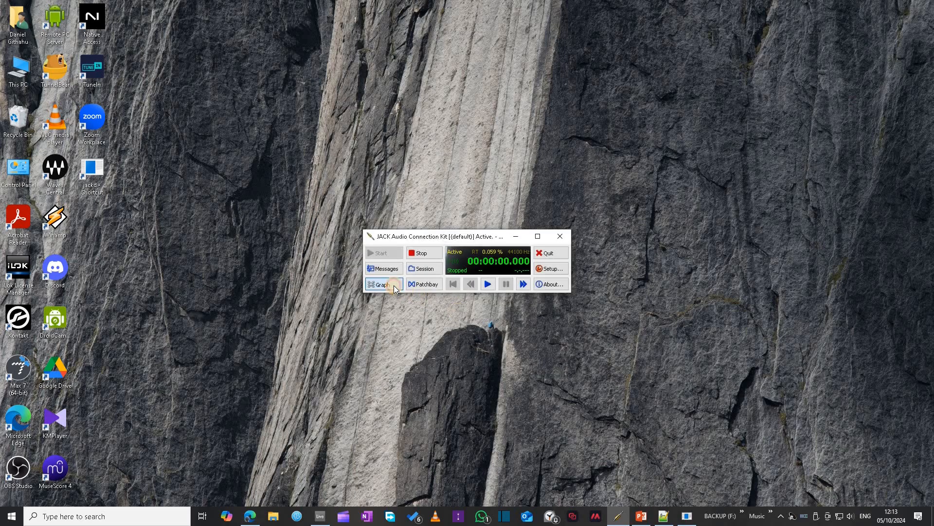
Open QjackCtl's connection graph
{"action": "left_click", "coordinate": [393, 286]}
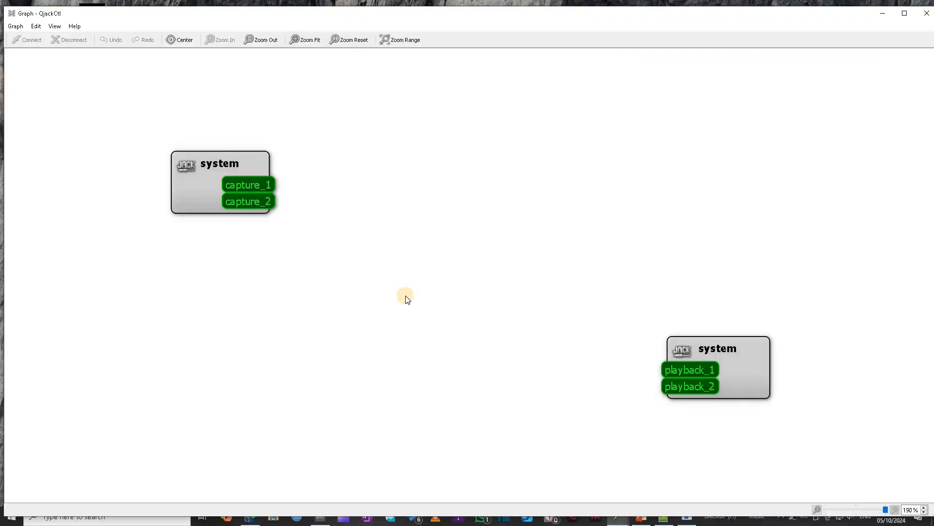
Maximize the graph window, switch to Ableton Live and unfold the Strings Section group to go through its Violin I, Violin II, Viola and Cello tracks
{"action": "left_click", "coordinate": [899, 16]}
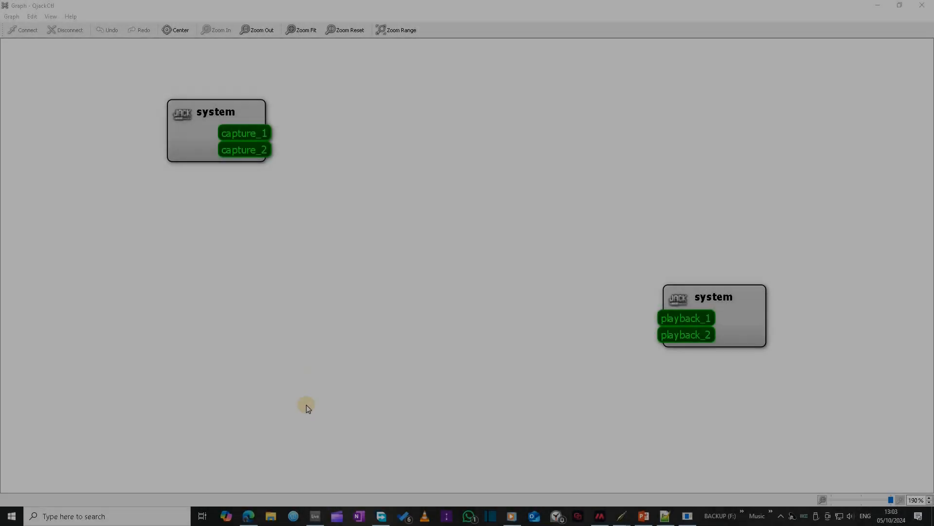
{"action": "left_click", "coordinate": [316, 516]}
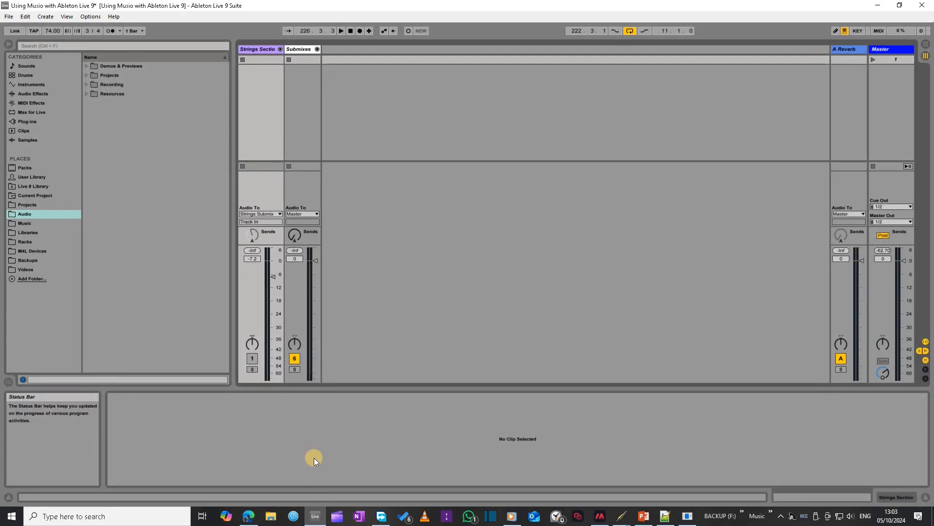
{"action": "left_click", "coordinate": [280, 49]}
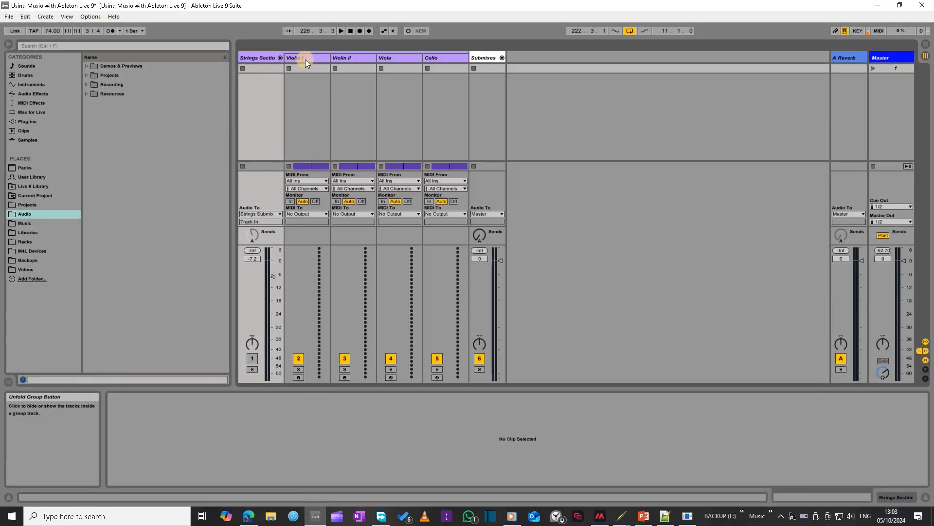
{"action": "left_click", "coordinate": [308, 57]}
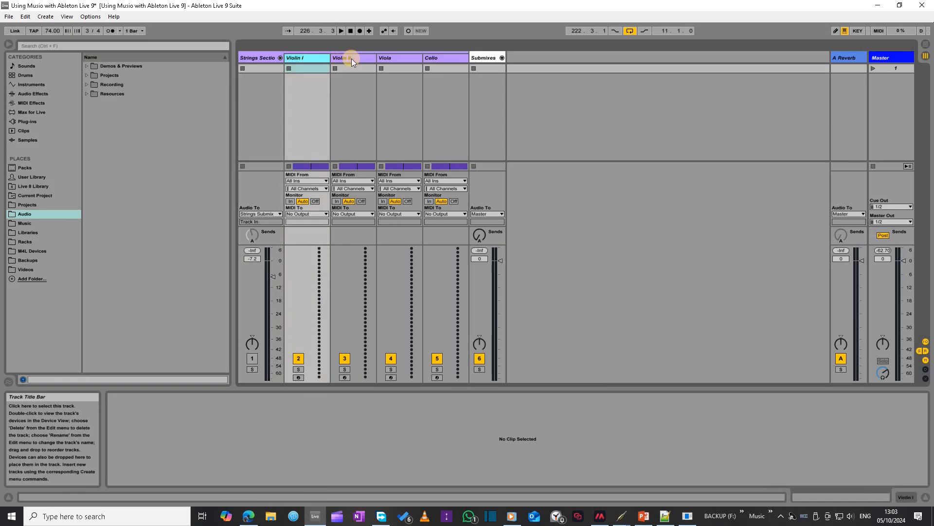
{"action": "left_click", "coordinate": [353, 59]}
{"action": "left_click", "coordinate": [398, 57]}
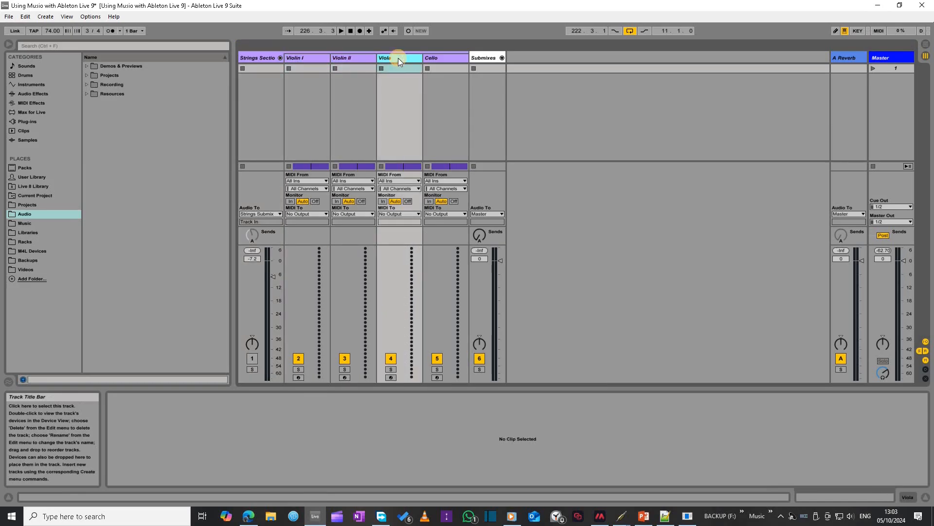
{"action": "left_click", "coordinate": [436, 57]}
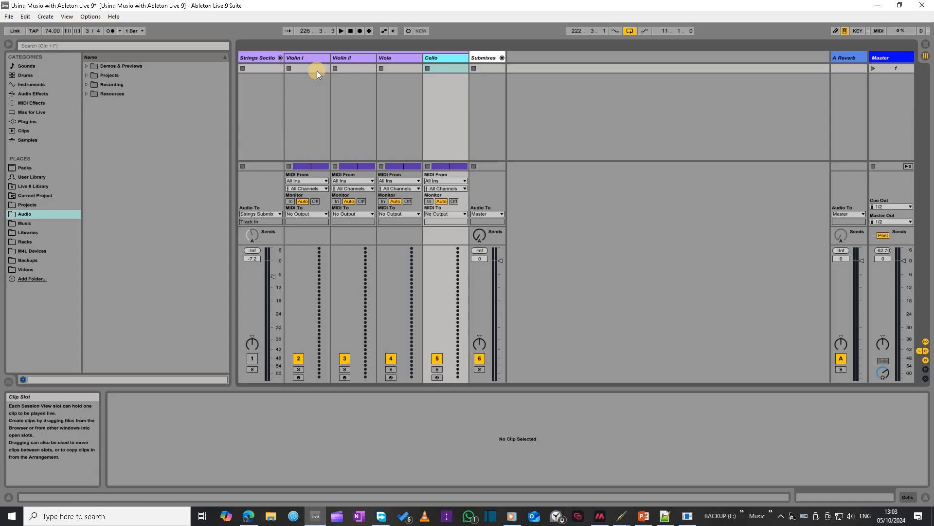
Set the audio device to JackRouter in Live's audio preferences
{"action": "left_click", "coordinate": [90, 17]}
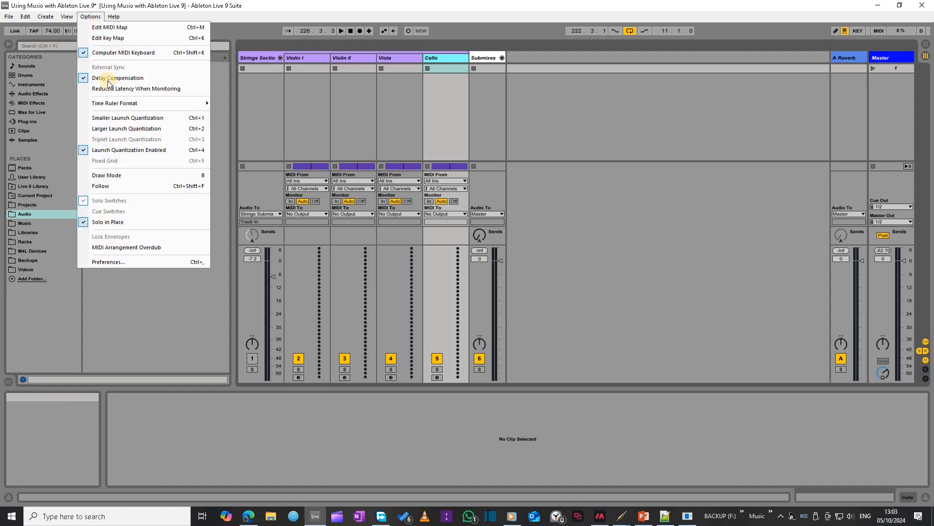
{"action": "left_click", "coordinate": [112, 262]}
{"action": "left_click", "coordinate": [509, 162]}
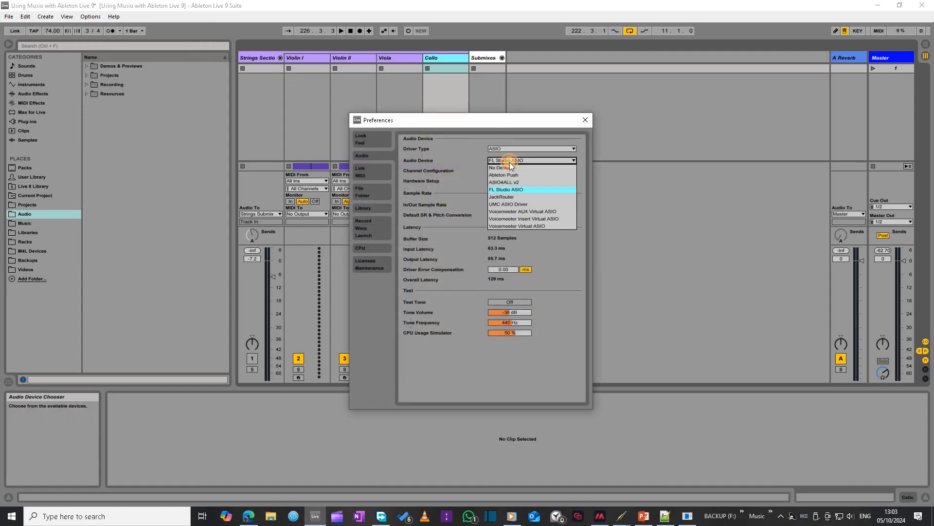
{"action": "left_click", "coordinate": [510, 198]}
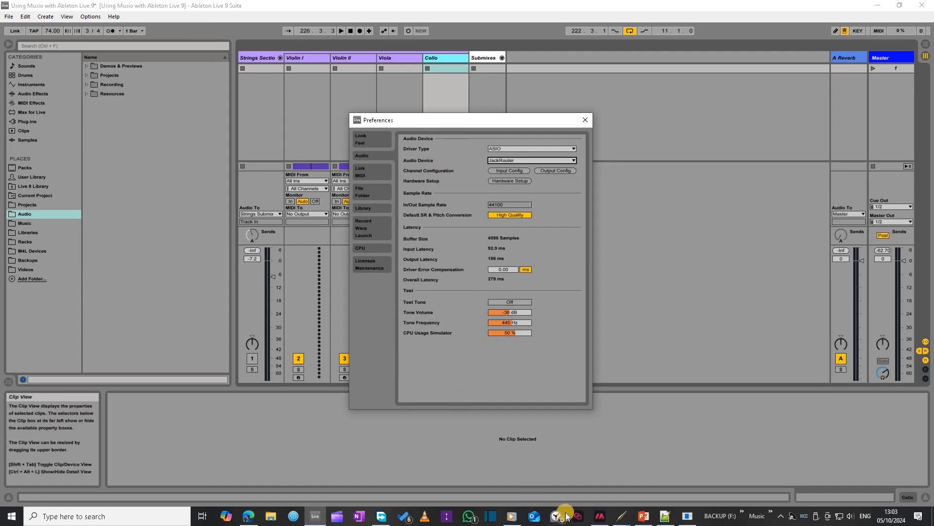
Check Ableton Live's connections in QjackCtl's graph, and review the MIDI port settings in Live's preferences before closing them
{"action": "mouse_move", "coordinate": [621, 516]}
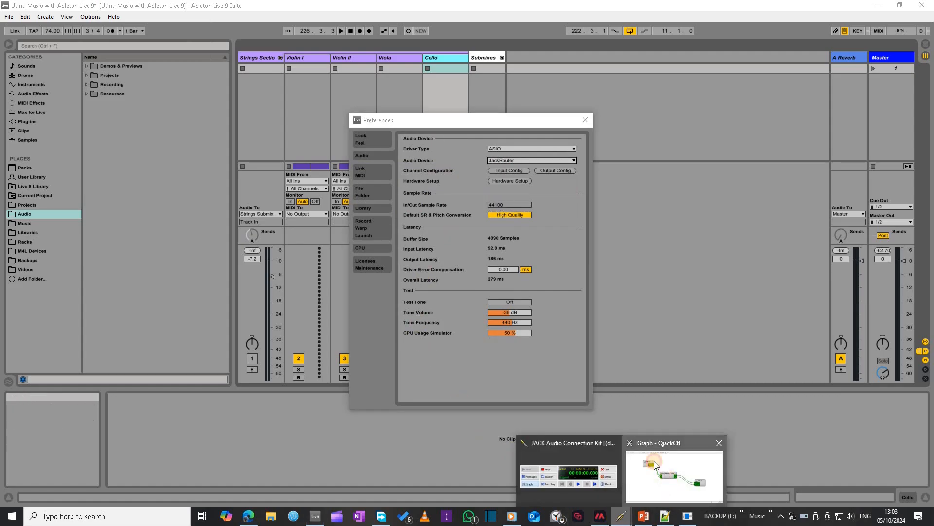
{"action": "left_click", "coordinate": [656, 492]}
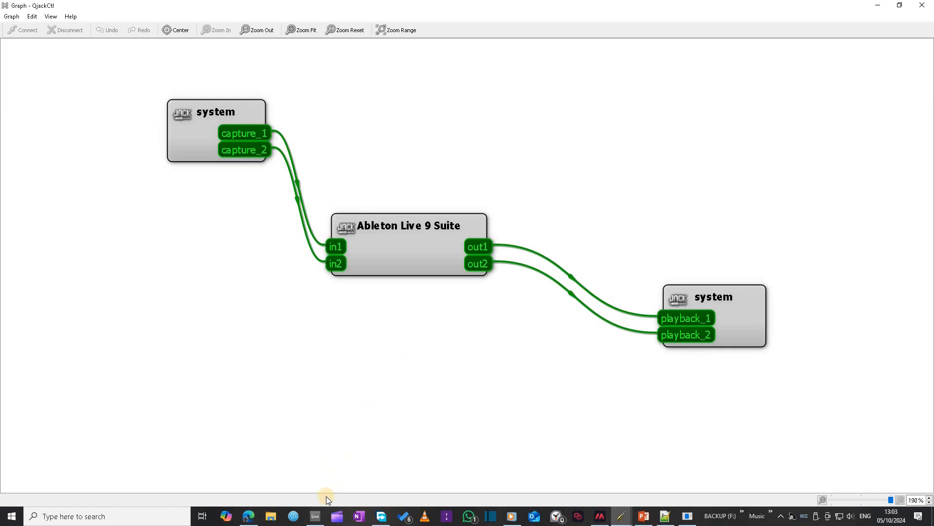
{"action": "mouse_move", "coordinate": [321, 514]}
{"action": "left_click", "coordinate": [314, 474]}
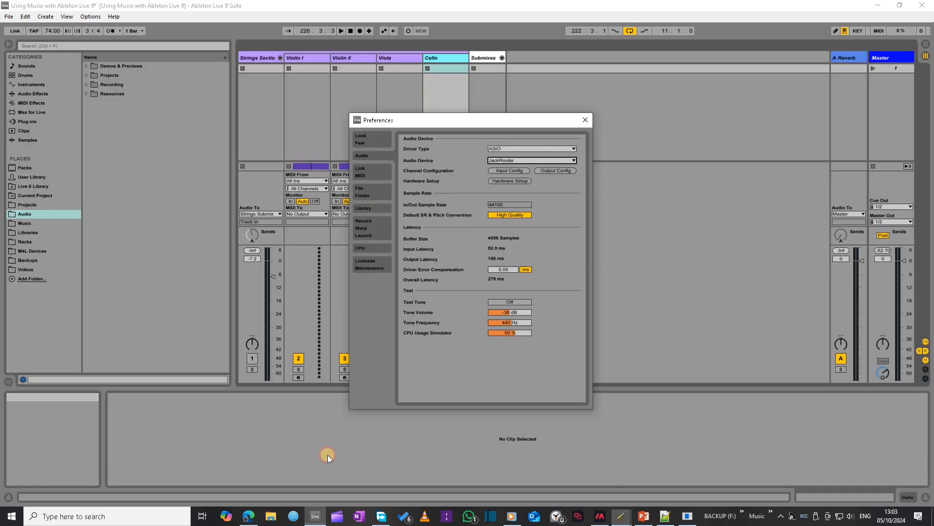
{"action": "left_click", "coordinate": [369, 177]}
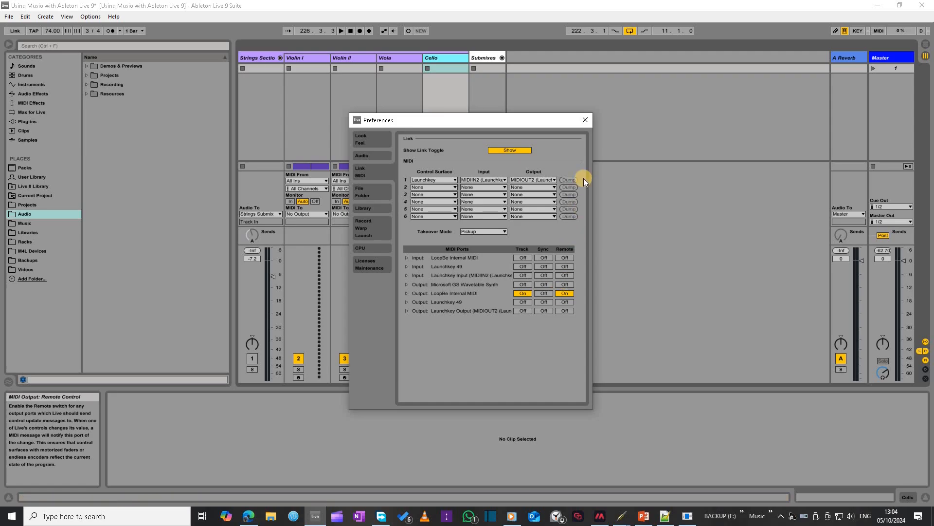
{"action": "left_click", "coordinate": [585, 120]}
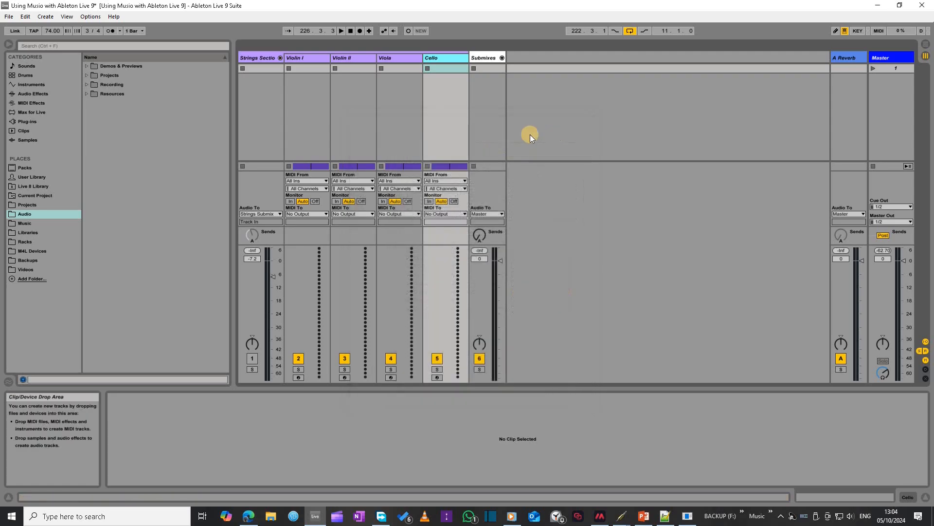
Route the Violin I track's MIDI output to LoopBe Internal MIDI on Ch. 1 and Violin II's to the same port on Ch. 2
{"action": "left_click", "coordinate": [305, 57]}
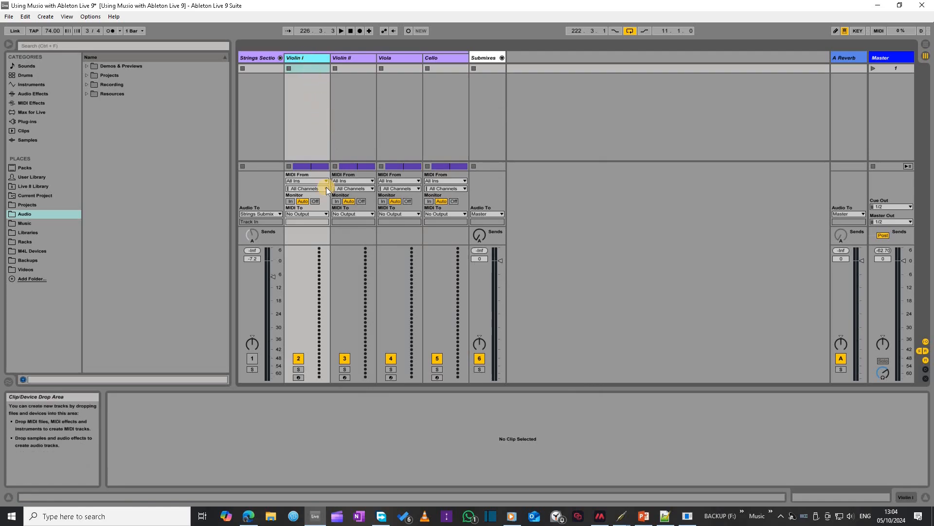
{"action": "left_click", "coordinate": [317, 215]}
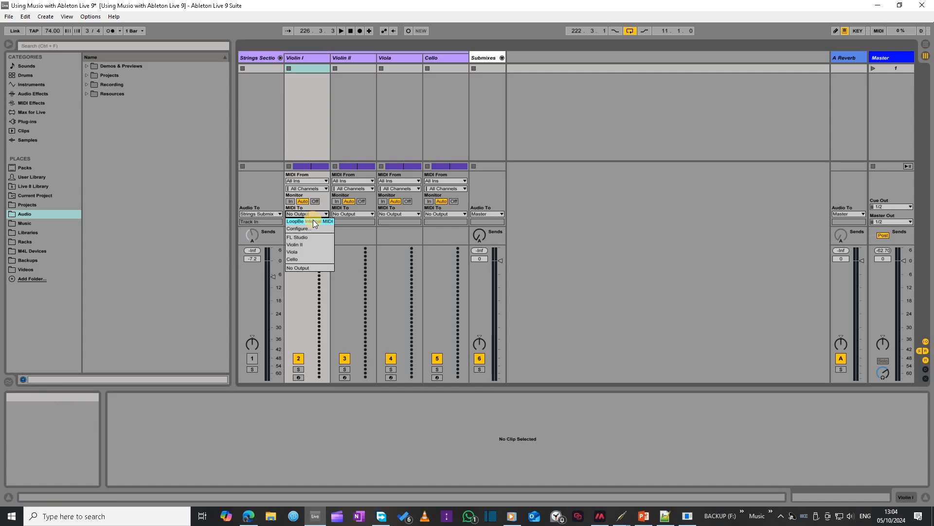
{"action": "left_click", "coordinate": [313, 222]}
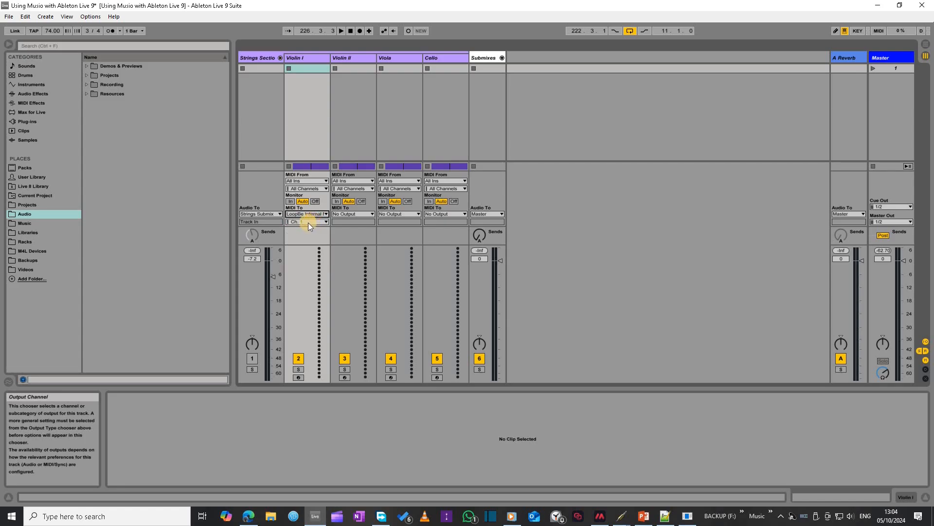
{"action": "left_click", "coordinate": [308, 223]}
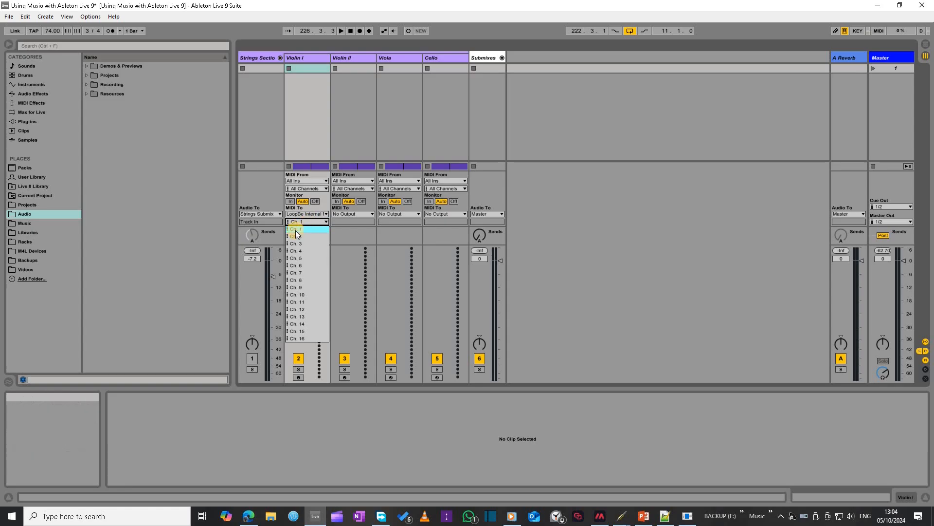
{"action": "left_click", "coordinate": [302, 230]}
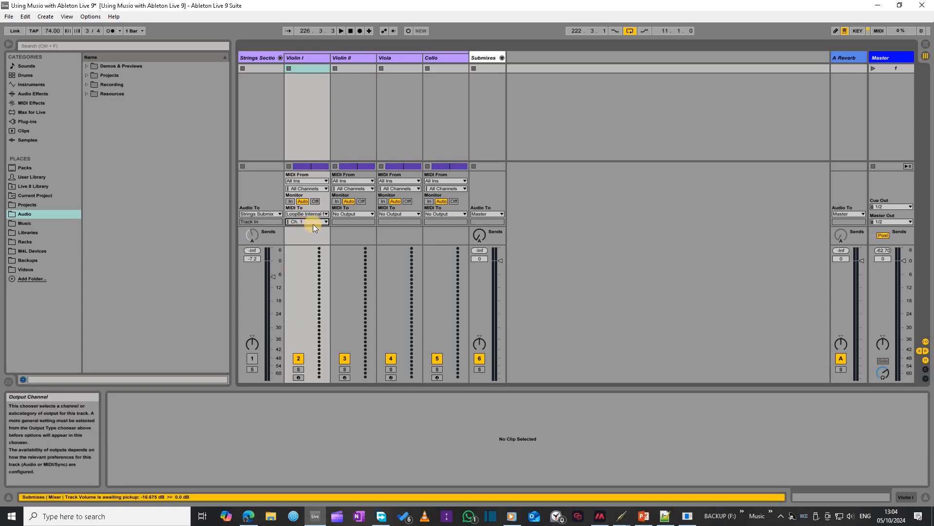
{"action": "left_click", "coordinate": [364, 212]}
{"action": "left_click", "coordinate": [358, 224]}
{"action": "left_click", "coordinate": [354, 223]}
{"action": "left_click", "coordinate": [346, 236]}
Route the Viola track's MIDI output to LoopBe Internal MIDI on Ch. 3 and the Cello track's to the same port on Ch. 4
{"action": "left_click", "coordinate": [401, 213]}
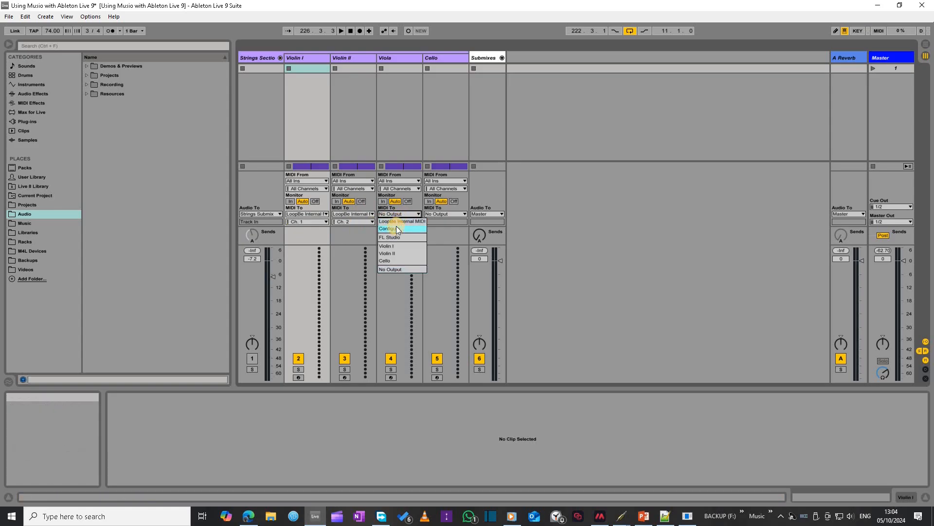
{"action": "left_click", "coordinate": [396, 223]}
{"action": "left_click", "coordinate": [394, 223]}
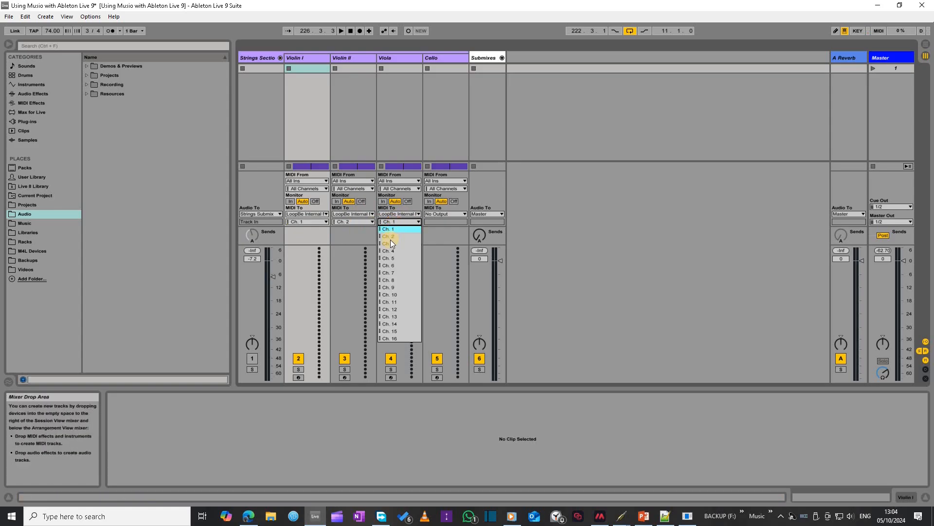
{"action": "left_click", "coordinate": [389, 244]}
{"action": "left_click", "coordinate": [441, 214]}
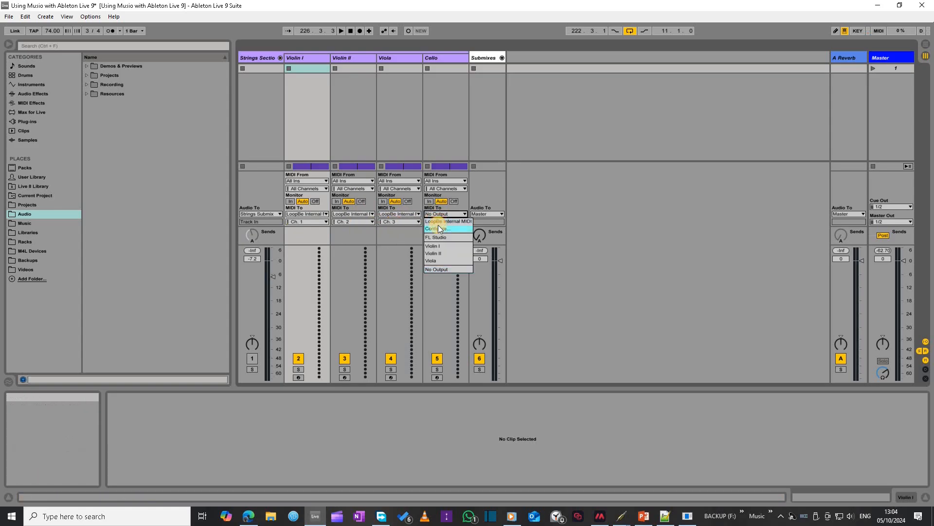
{"action": "left_click", "coordinate": [438, 222]}
{"action": "left_click", "coordinate": [438, 223]}
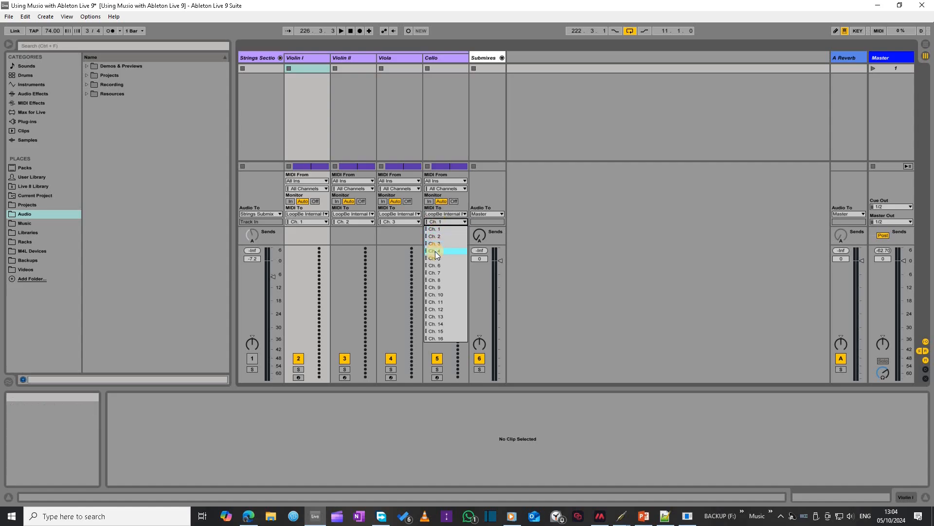
{"action": "left_click", "coordinate": [435, 251]}
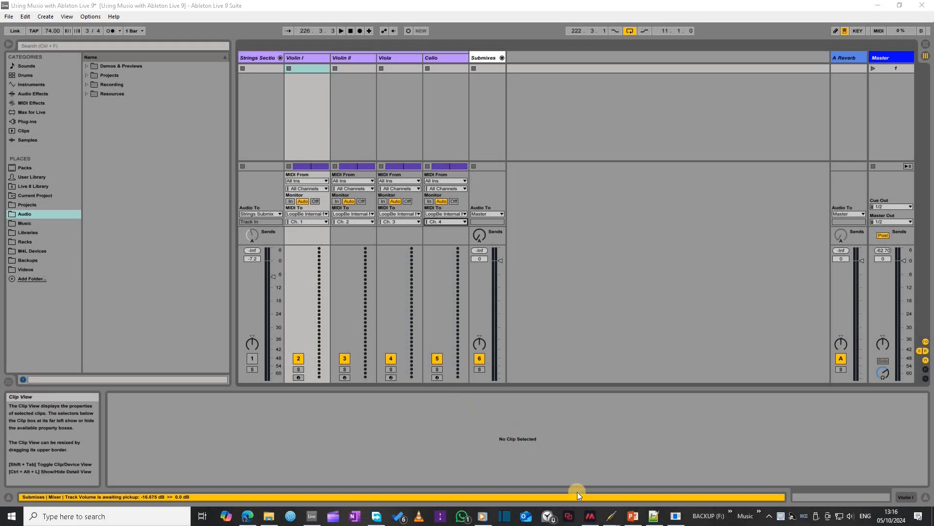
Switch to Musio and open the CineStrings - Core library from the full catalog
{"action": "left_click", "coordinate": [595, 519]}
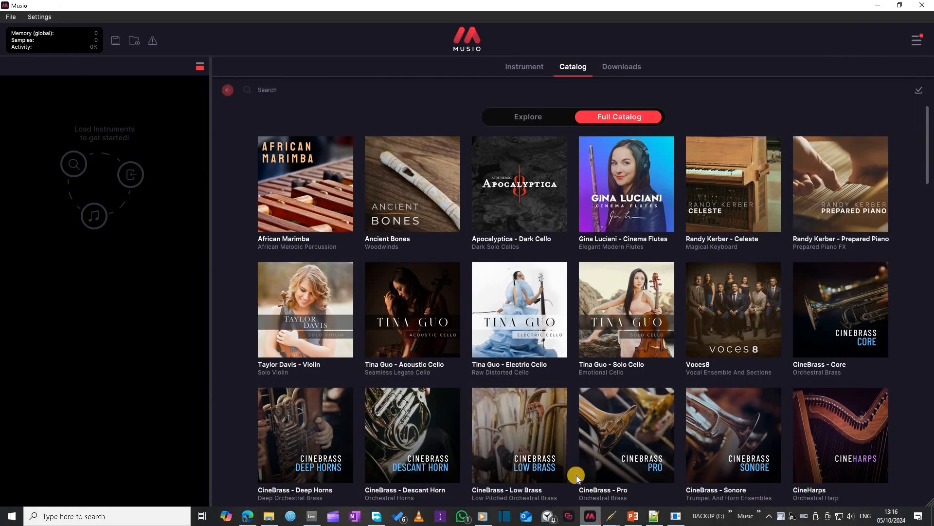
{"action": "scroll", "coordinate": [547, 363], "scroll_direction": "down", "scroll_amount": 2}
{"action": "scroll", "coordinate": [540, 375], "scroll_direction": "down", "scroll_amount": 3}
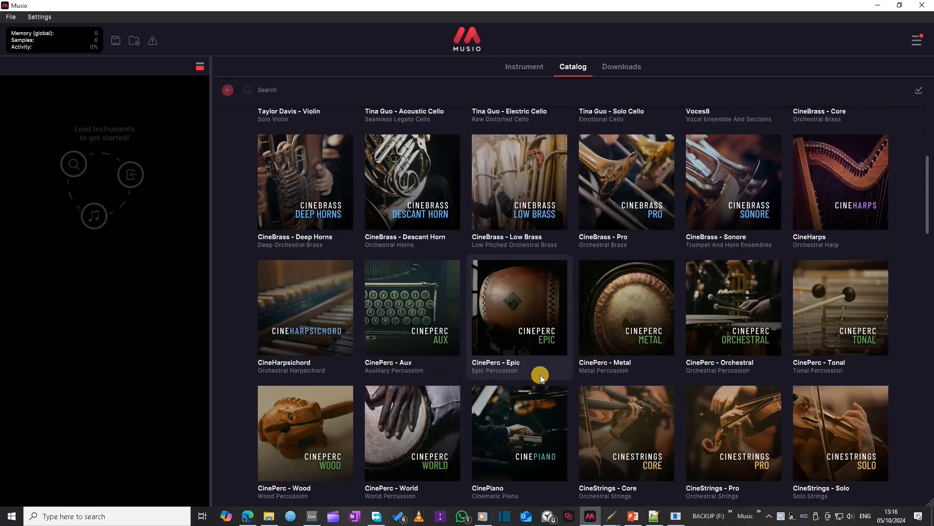
{"action": "scroll", "coordinate": [540, 375], "scroll_direction": "down", "scroll_amount": 1}
{"action": "left_click", "coordinate": [609, 349]}
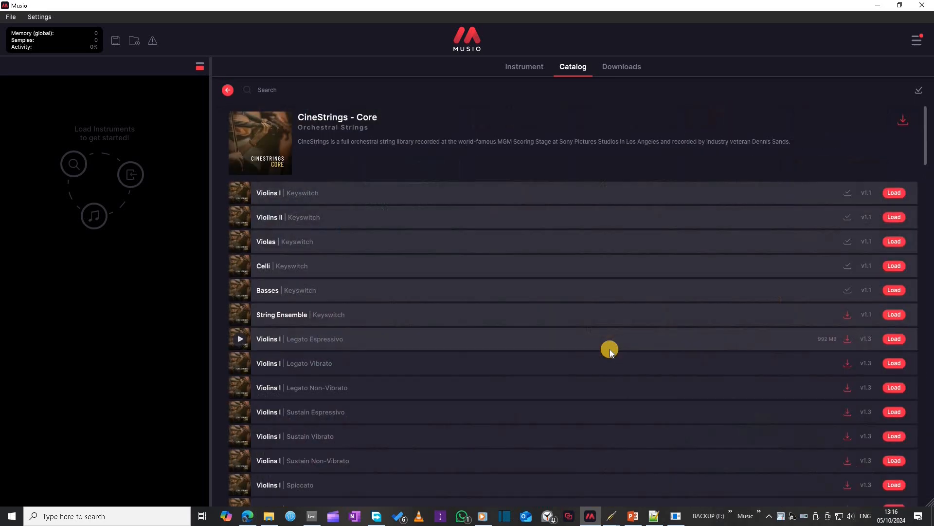
Load the Violins I, Violins II, Violas and Celli Keyswitch instruments from CineStrings - Core
{"action": "left_click", "coordinate": [895, 194]}
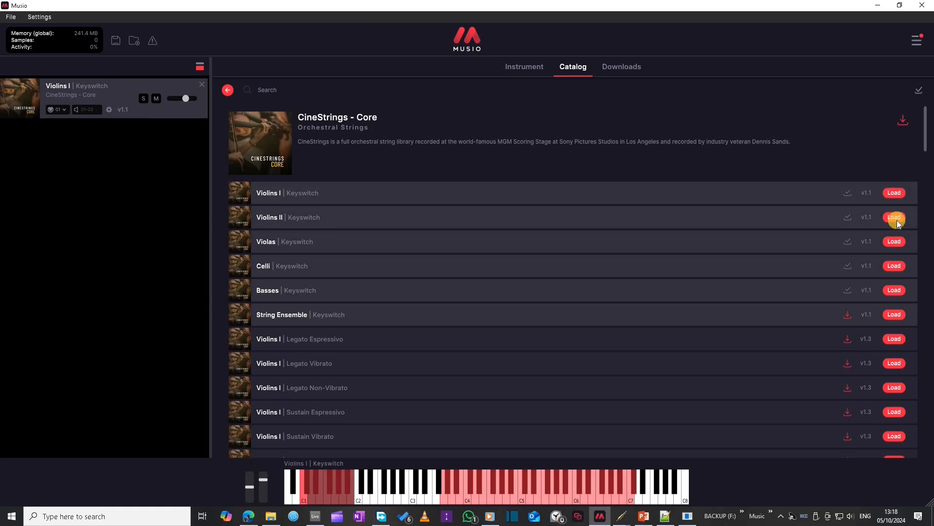
{"action": "left_click", "coordinate": [895, 217]}
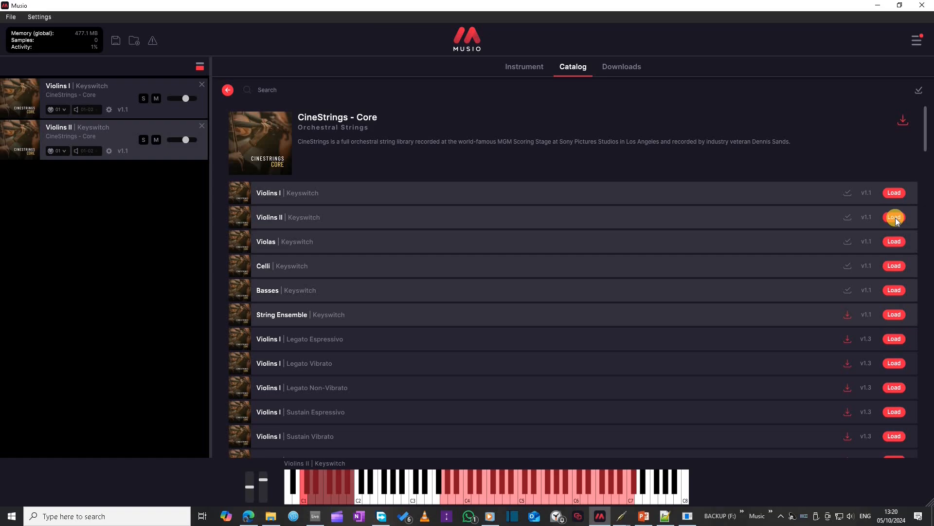
{"action": "left_click", "coordinate": [899, 241]}
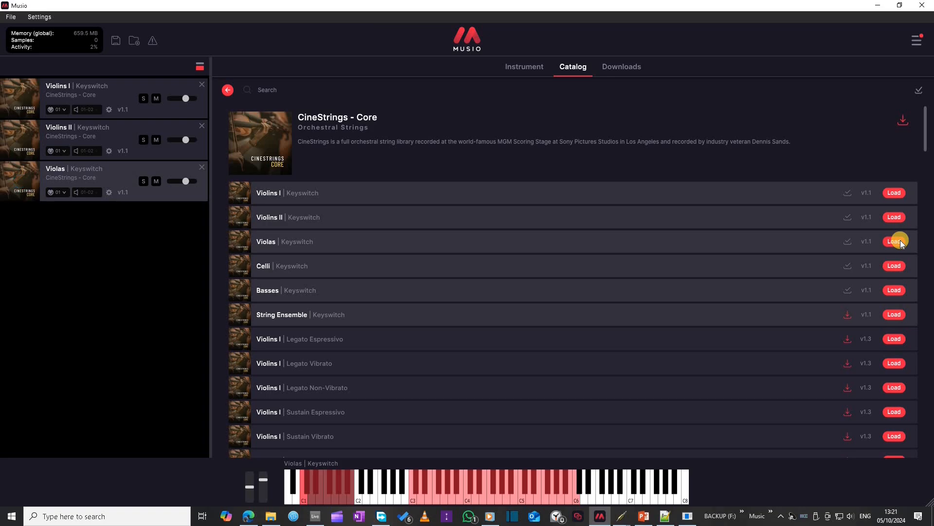
{"action": "left_click", "coordinate": [895, 266]}
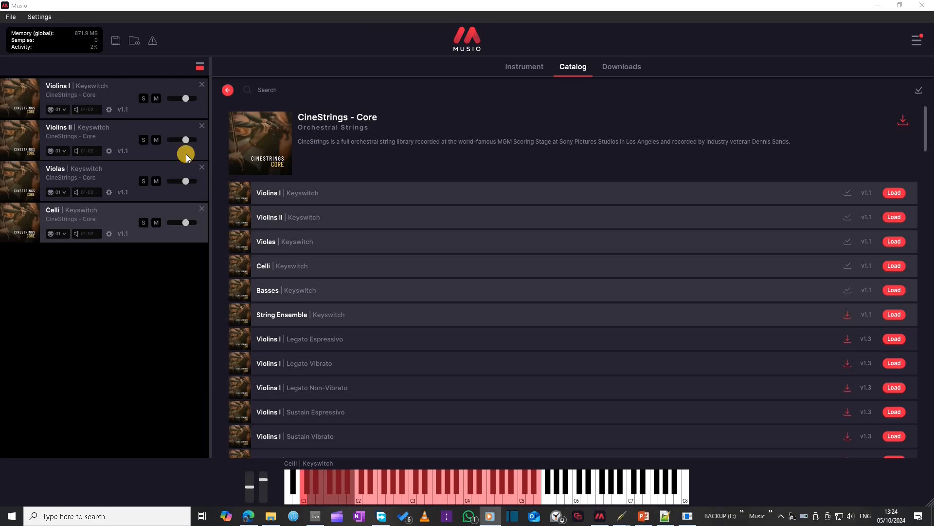
Set Musio's audio device to JackRouter in the Audio/MIDI settings
{"action": "left_click", "coordinate": [41, 17]}
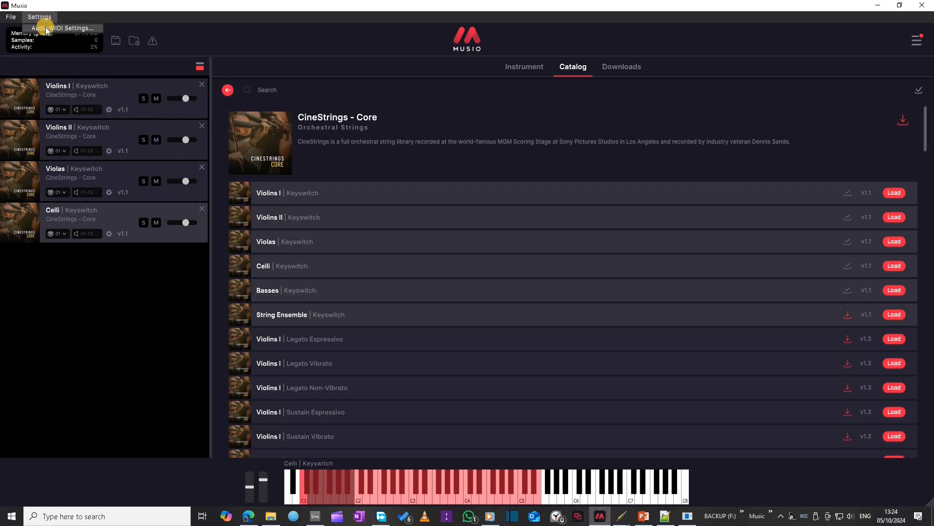
{"action": "left_click", "coordinate": [47, 29]}
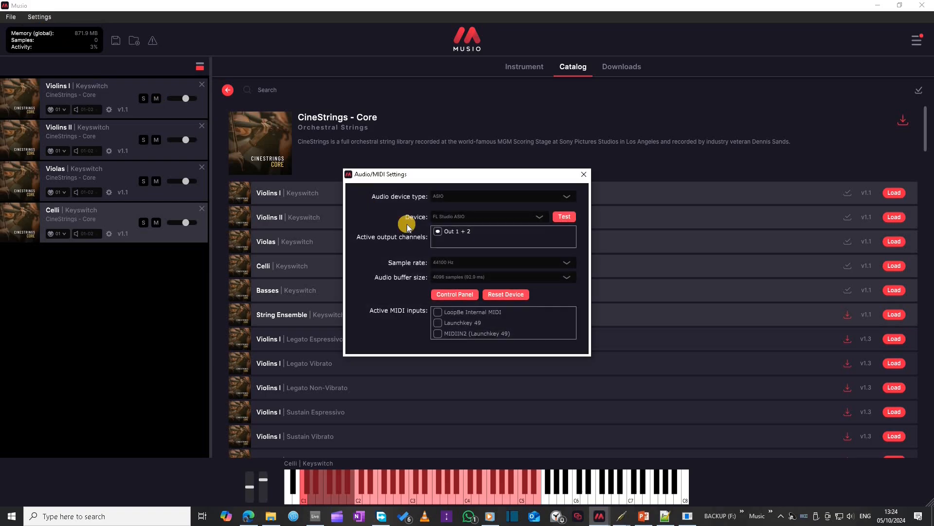
{"action": "left_click", "coordinate": [481, 215]}
{"action": "left_click", "coordinate": [458, 265]}
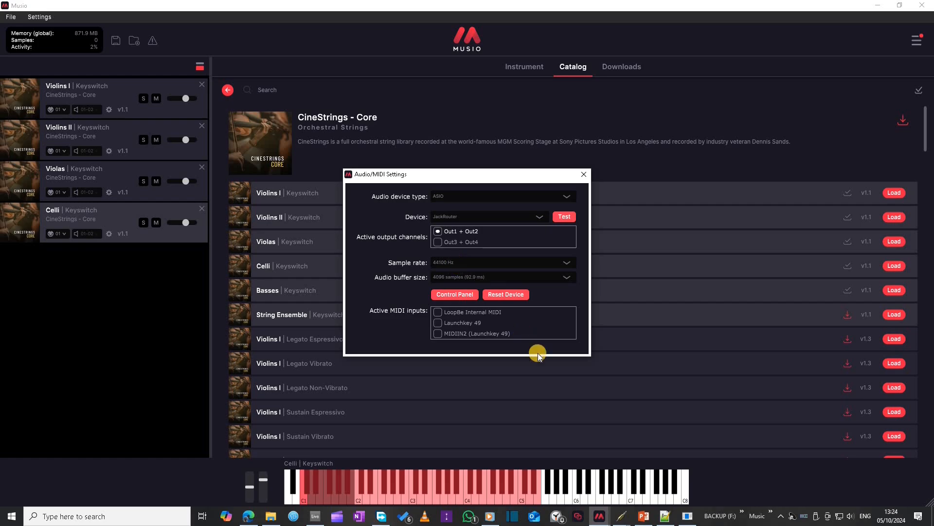
Check Musio's connections in the QjackCtl graph and enable LoopBe Internal MIDI as Musio's active MIDI input
{"action": "mouse_move", "coordinate": [621, 515]}
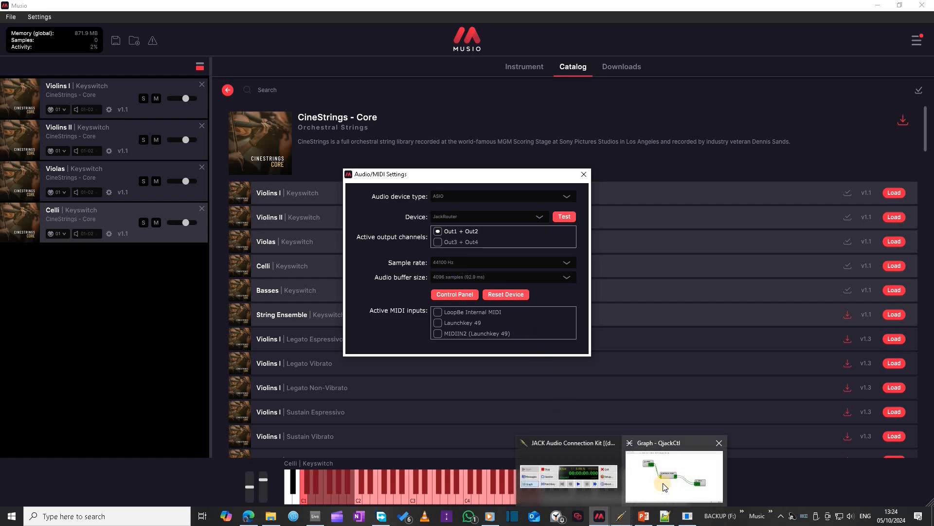
{"action": "left_click", "coordinate": [660, 475]}
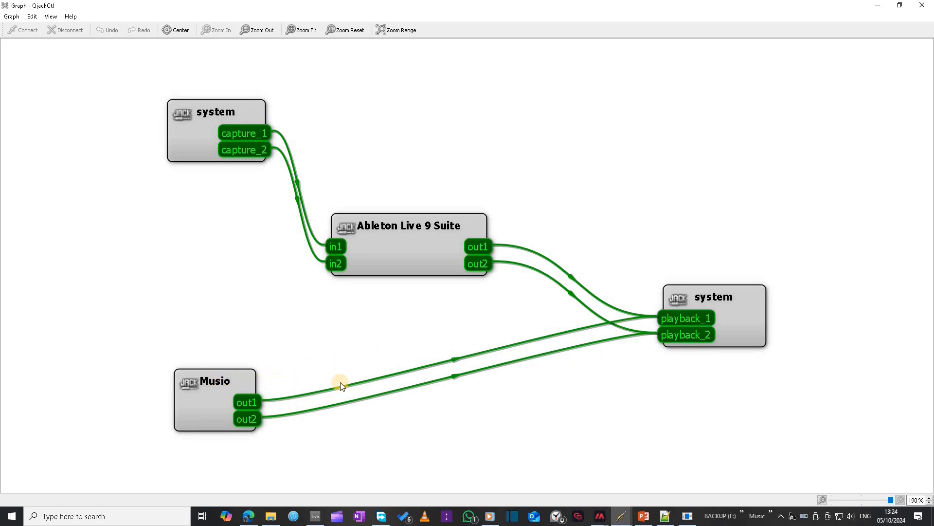
{"action": "left_click", "coordinate": [878, 11]}
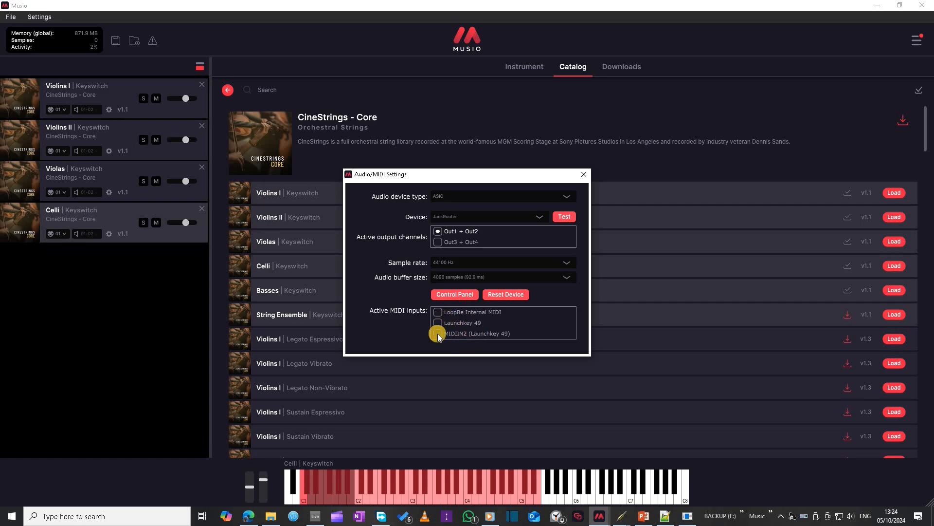
{"action": "left_click", "coordinate": [439, 315]}
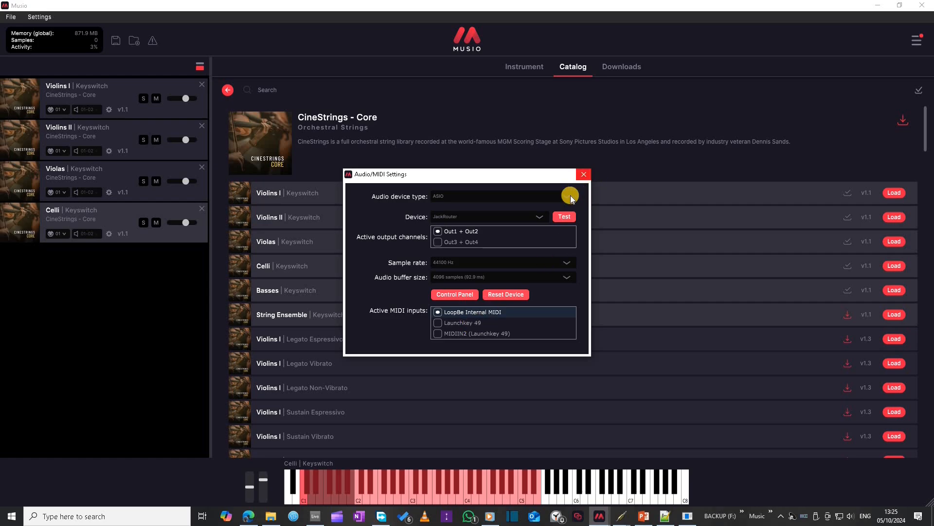
{"action": "left_click", "coordinate": [581, 175]}
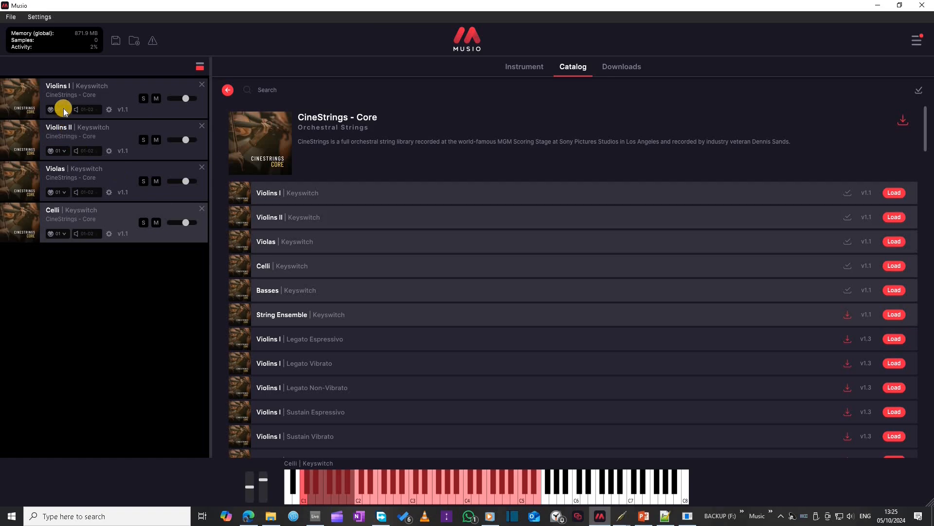
Set the MIDI channels of the loaded Musio instruments to 02 for Violins II, 03 for Violas and 04 for Celli
{"action": "left_click", "coordinate": [63, 151]}
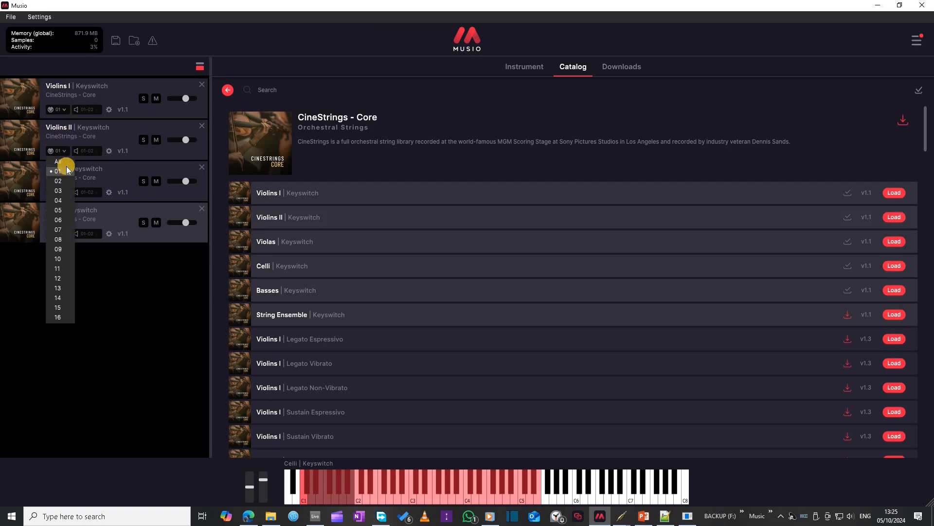
{"action": "left_click", "coordinate": [63, 196]}
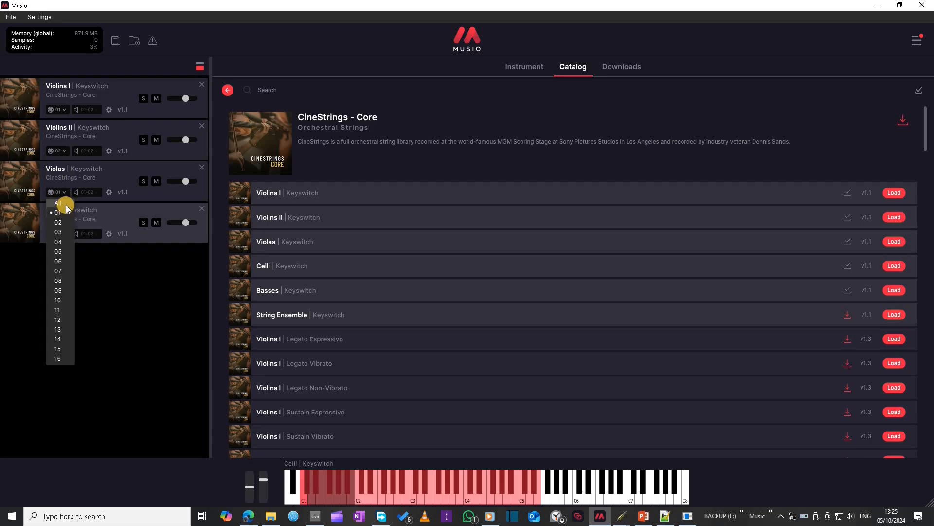
{"action": "left_click", "coordinate": [60, 227]}
{"action": "left_click", "coordinate": [60, 235]}
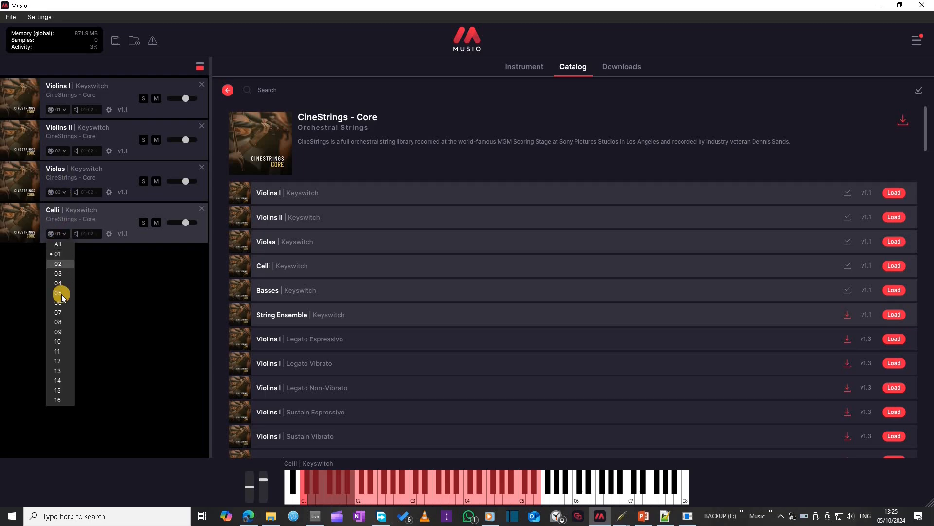
{"action": "left_click", "coordinate": [59, 277]}
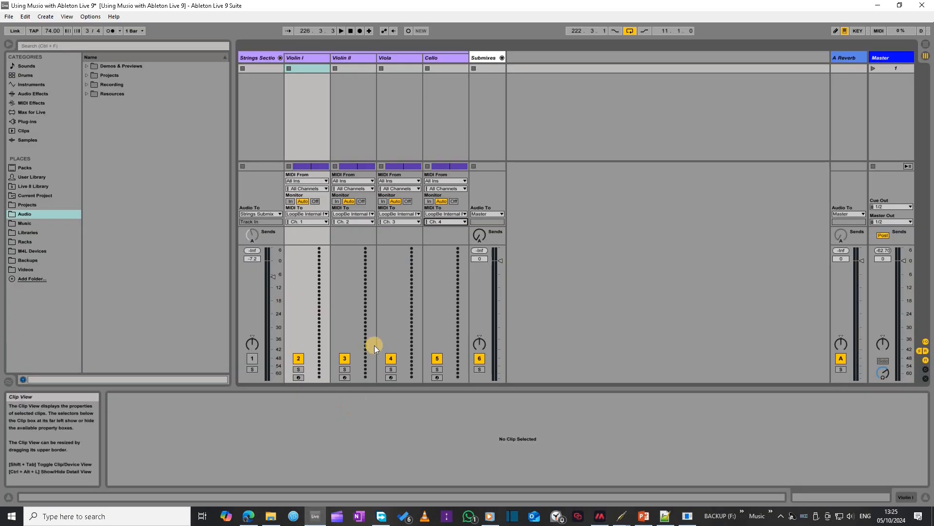
Switch to Ableton Live, start playback and examine the looped passage of the string tracks in the Arrangement View
{"action": "left_click", "coordinate": [375, 345]}
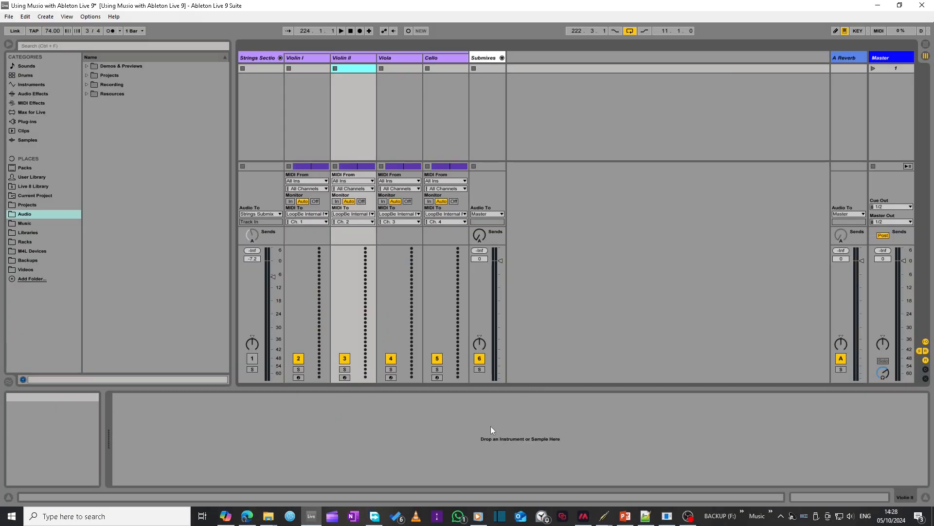
{"action": "key", "text": "space"}
{"action": "key", "text": "Tab"}
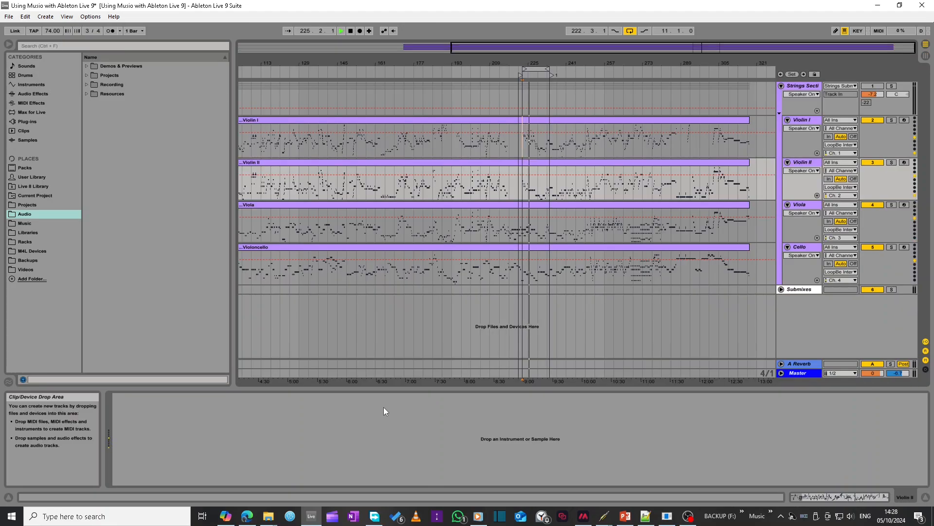
{"action": "left_click_drag", "start_coordinate": [553, 48], "coordinate": [691, 53]}
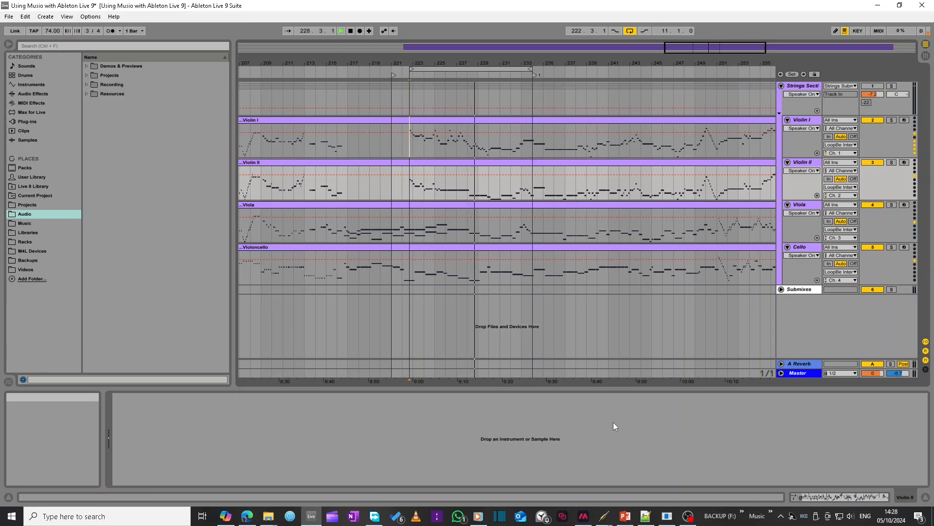
Switch to Musio and view the Violins I, Violins II, Violas and Celli instruments responding during playback
{"action": "left_click", "coordinate": [583, 516]}
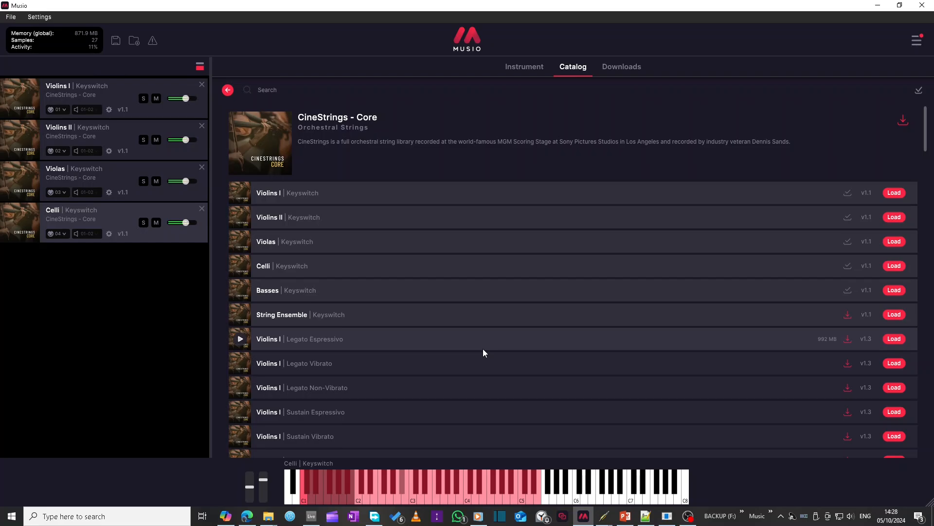
{"action": "left_click", "coordinate": [24, 101]}
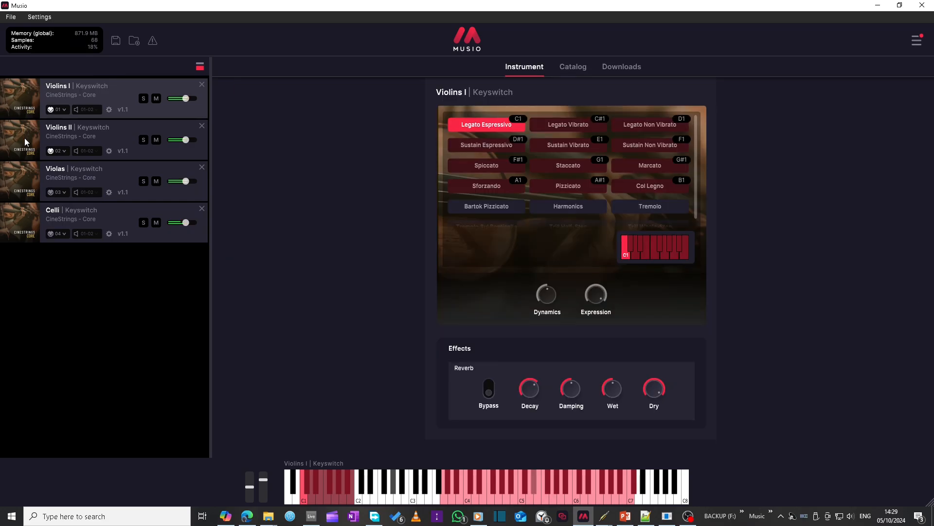
{"action": "left_click", "coordinate": [24, 139]}
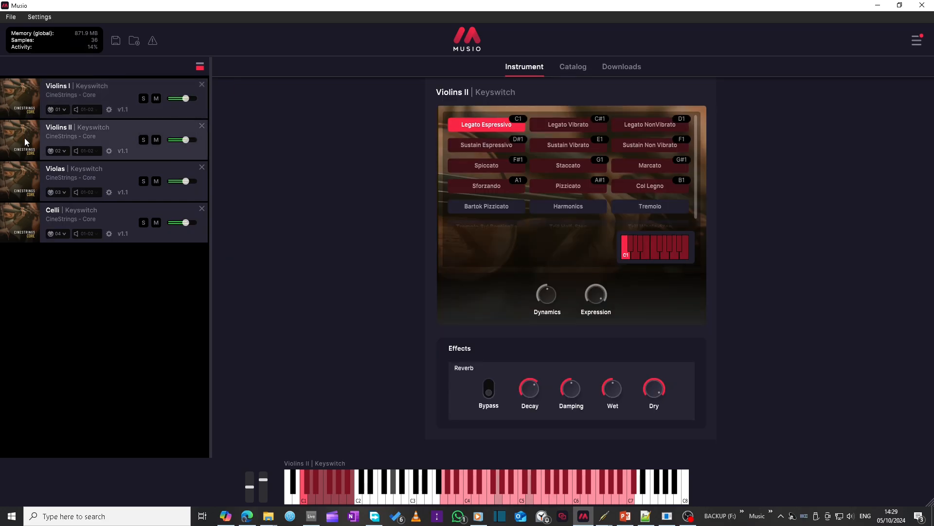
{"action": "left_click", "coordinate": [11, 170]}
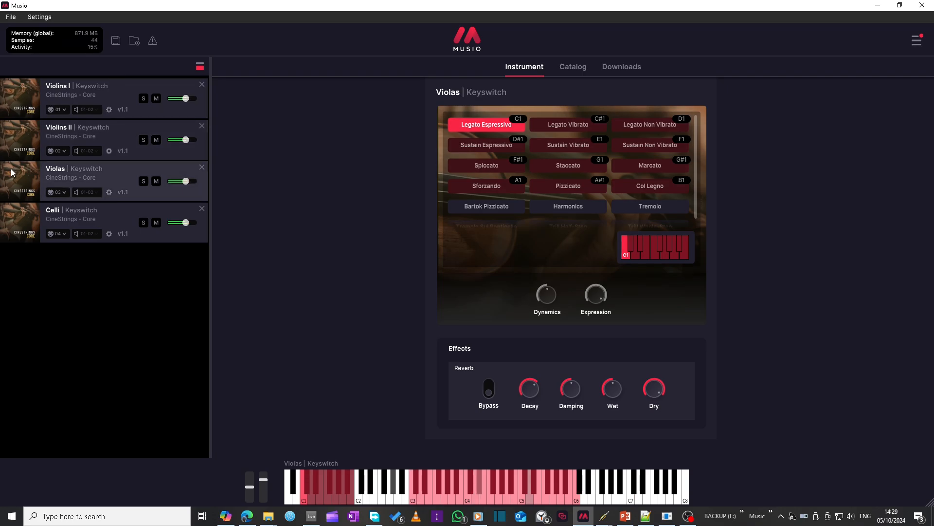
{"action": "left_click", "coordinate": [9, 217]}
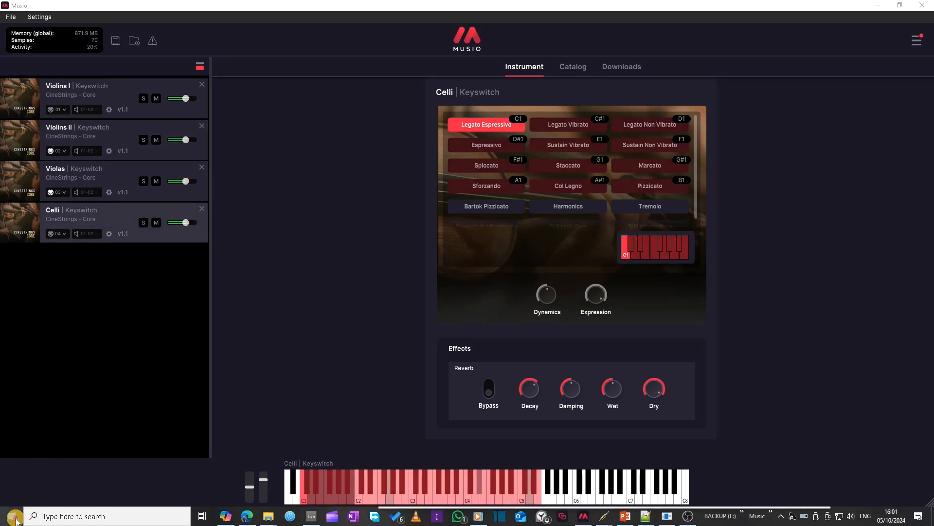
Launch the LoopBe1 Monitor app from Windows search and reveal the hidden system tray icons
{"action": "left_click", "coordinate": [12, 517]}
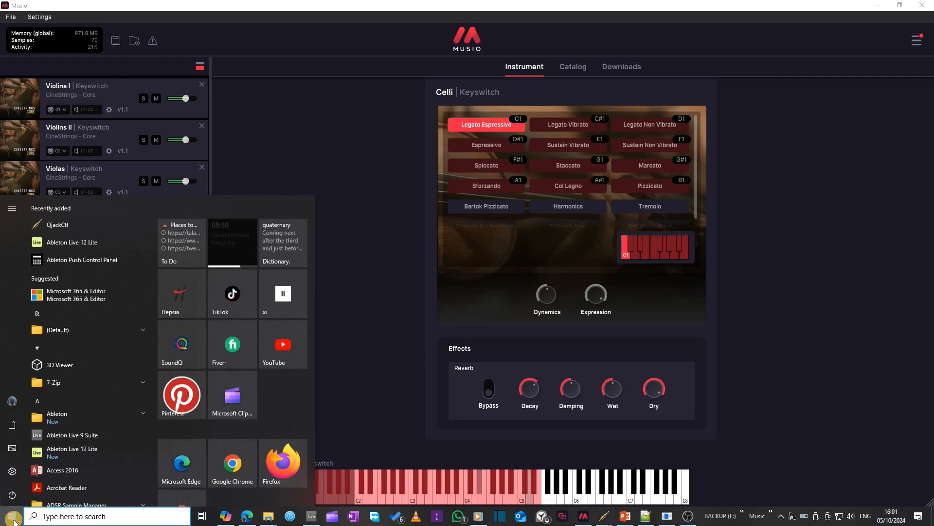
{"action": "type", "text": "LOO"}
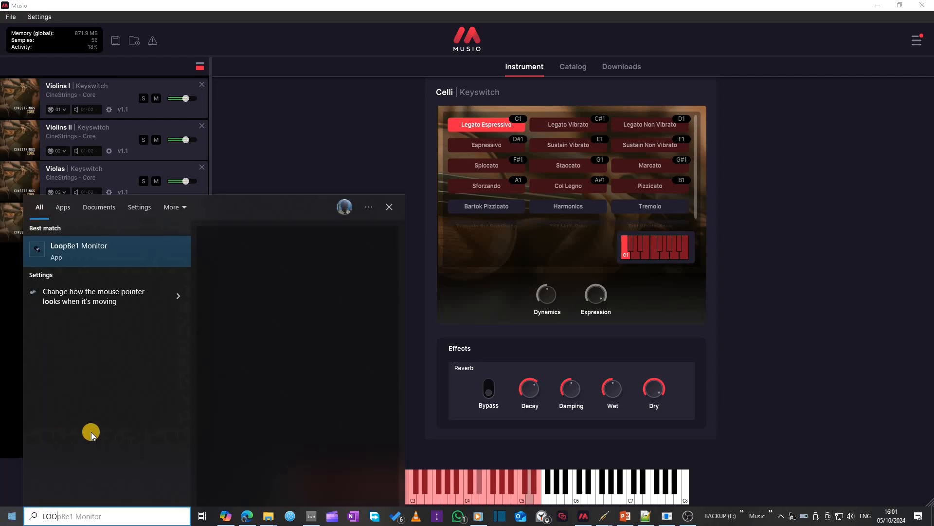
{"action": "left_click", "coordinate": [124, 246]}
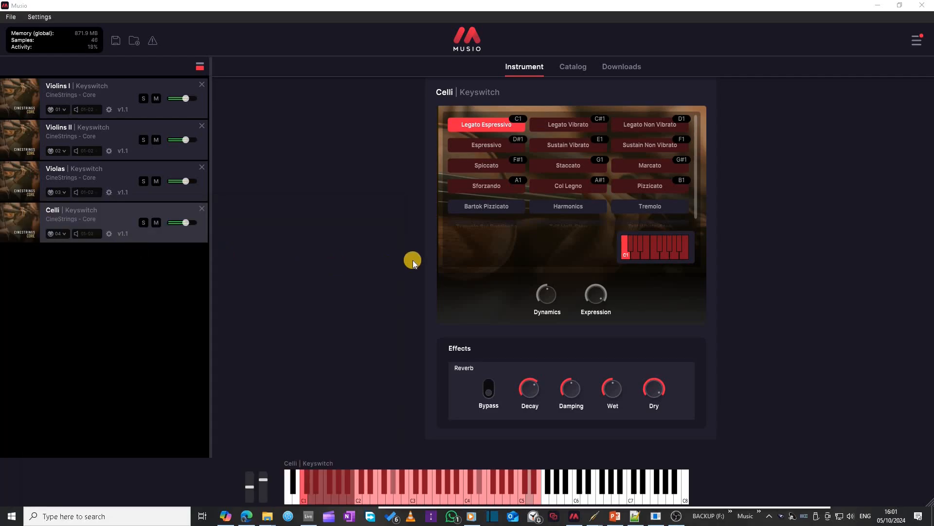
{"action": "left_click", "coordinate": [779, 516]}
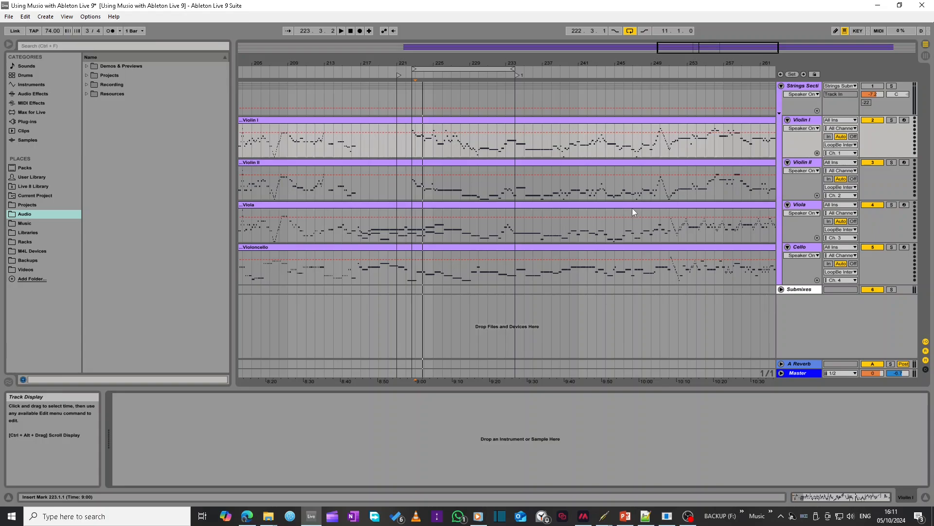
Insert a new audio track after Submixes in Live's Session View and name it "Audio From Musio"
{"action": "left_click", "coordinate": [925, 55]}
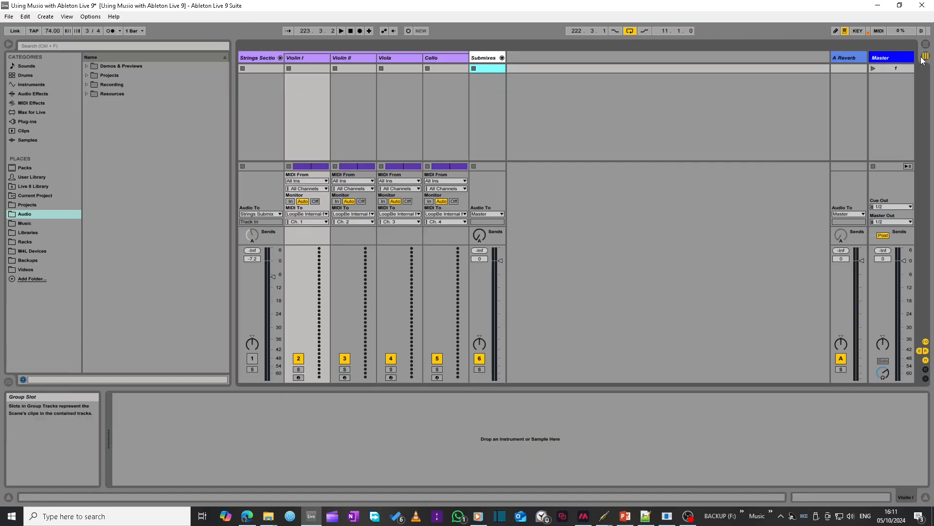
{"action": "right_click", "coordinate": [550, 60]}
{"action": "left_click", "coordinate": [563, 66]}
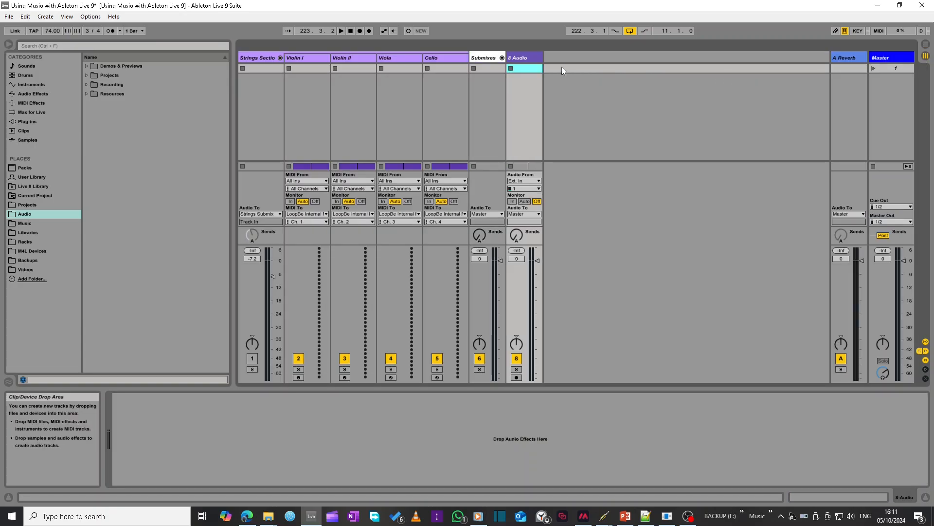
{"action": "left_click", "coordinate": [520, 58]}
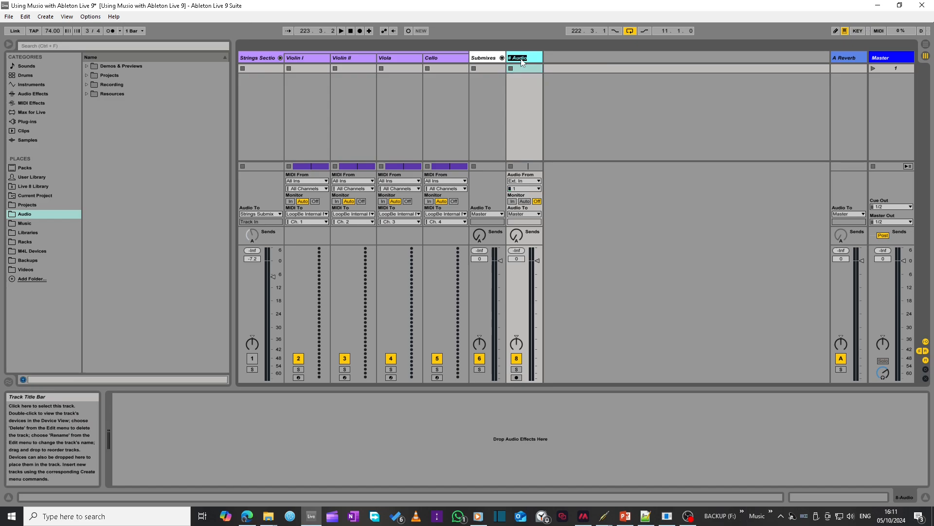
{"action": "type", "text": "From Music"}
{"action": "left_click", "coordinate": [523, 68]}
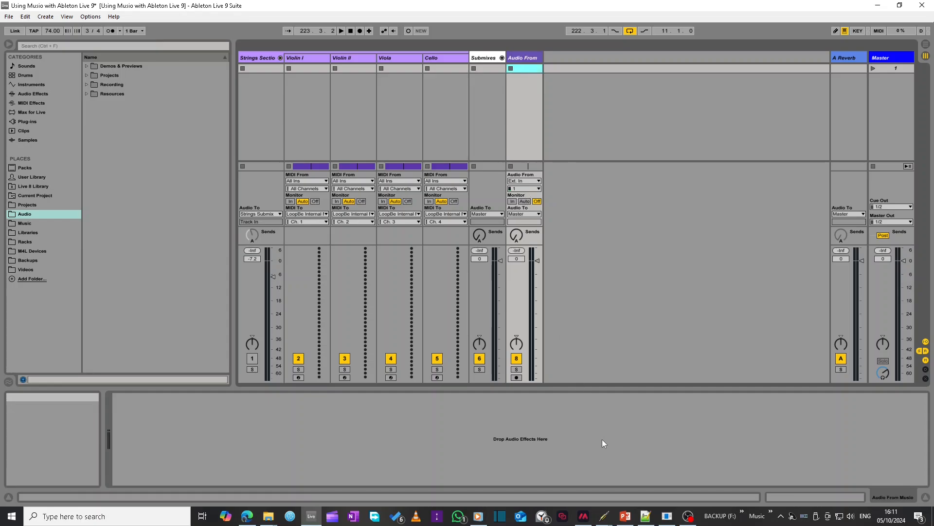
Switch to the QjackCtl graph and connect Musio's outputs to the inputs of Ableton Live 9 Suite
{"action": "mouse_move", "coordinate": [604, 521]}
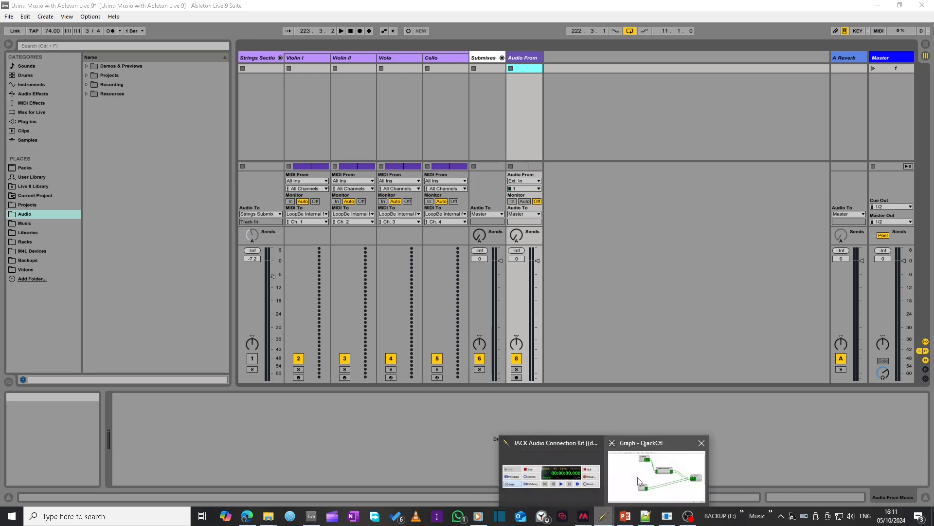
{"action": "left_click", "coordinate": [635, 452]}
{"action": "left_click", "coordinate": [507, 215]}
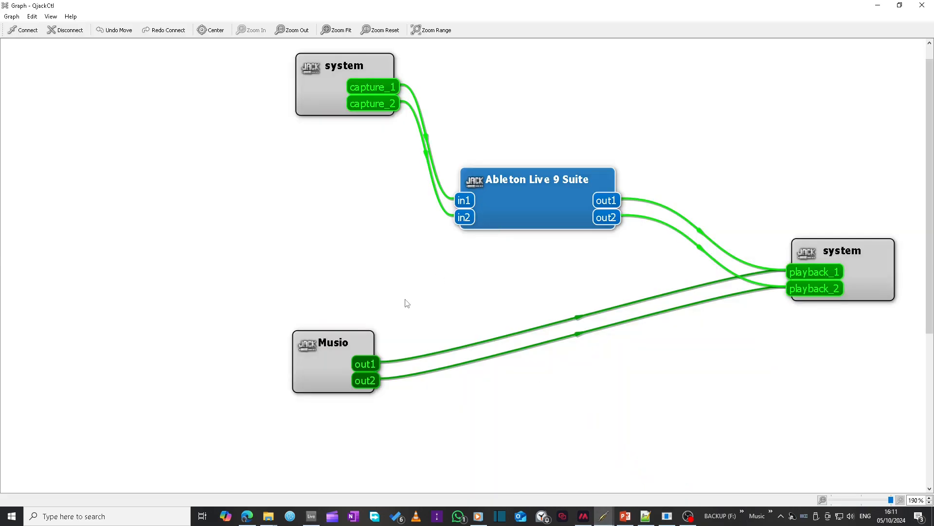
{"action": "left_click", "coordinate": [343, 355]}
{"action": "left_click", "coordinate": [495, 203], "text": "ctrl"}
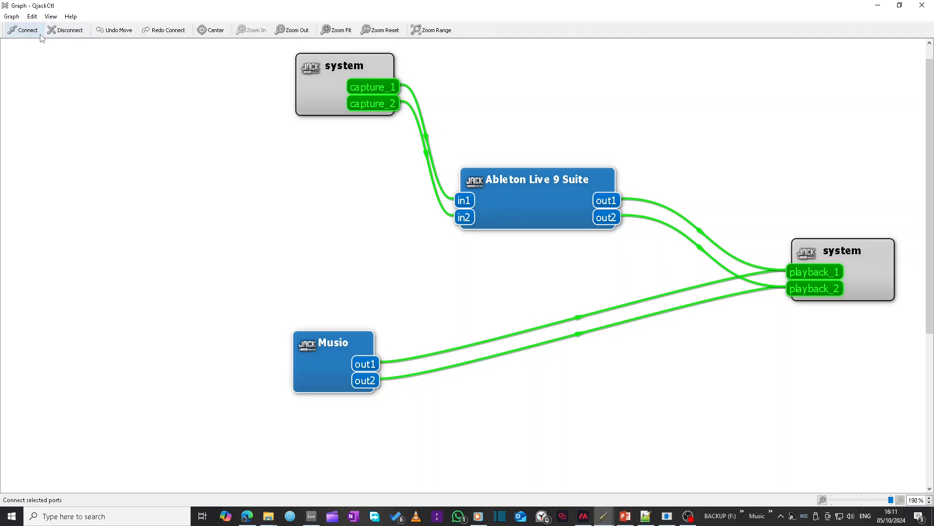
{"action": "left_click", "coordinate": [23, 30]}
Disconnect Musio's outputs from the system playback ports and minimize the graph window
{"action": "left_click", "coordinate": [875, 264]}
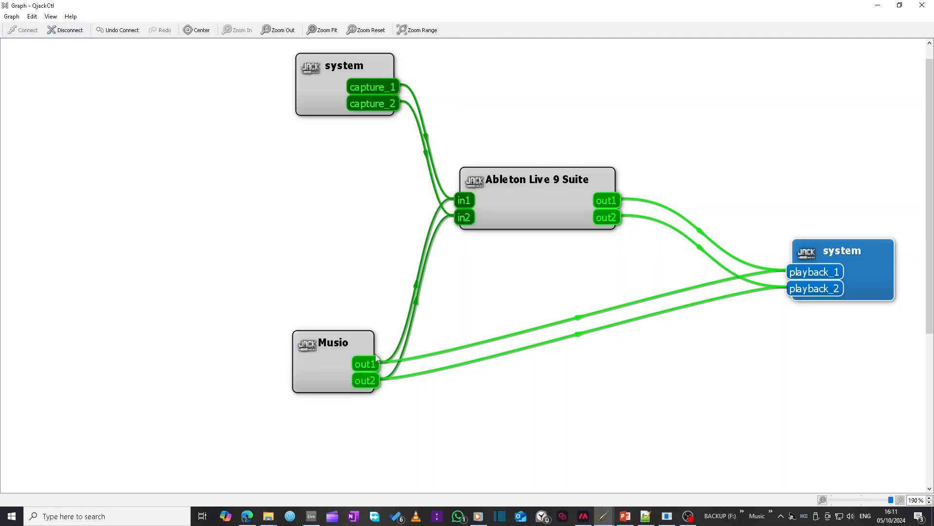
{"action": "left_click", "coordinate": [348, 361], "text": "ctrl"}
{"action": "left_click", "coordinate": [65, 30]}
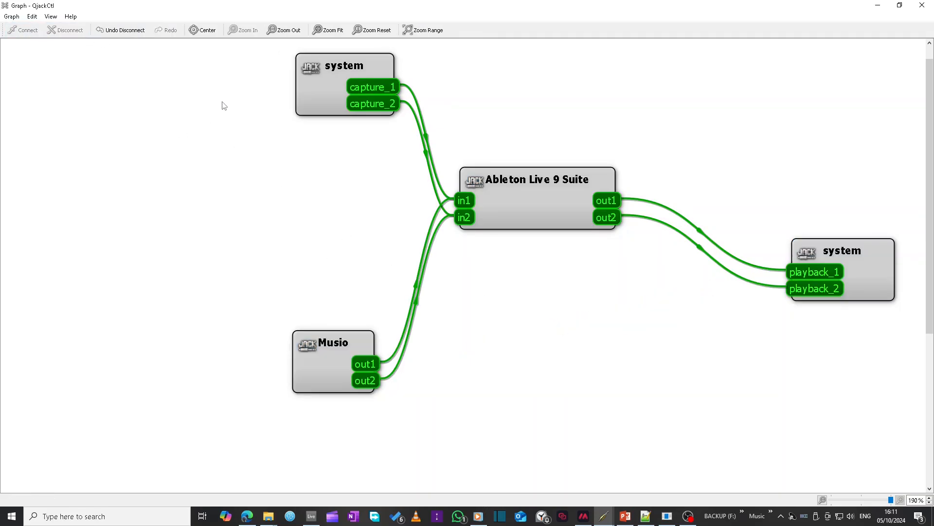
{"action": "left_click", "coordinate": [878, 5]}
Set the Audio From Musio track's input to external channels 1/2, arm it for recording and set its monitoring to Auto
{"action": "left_click", "coordinate": [524, 188]}
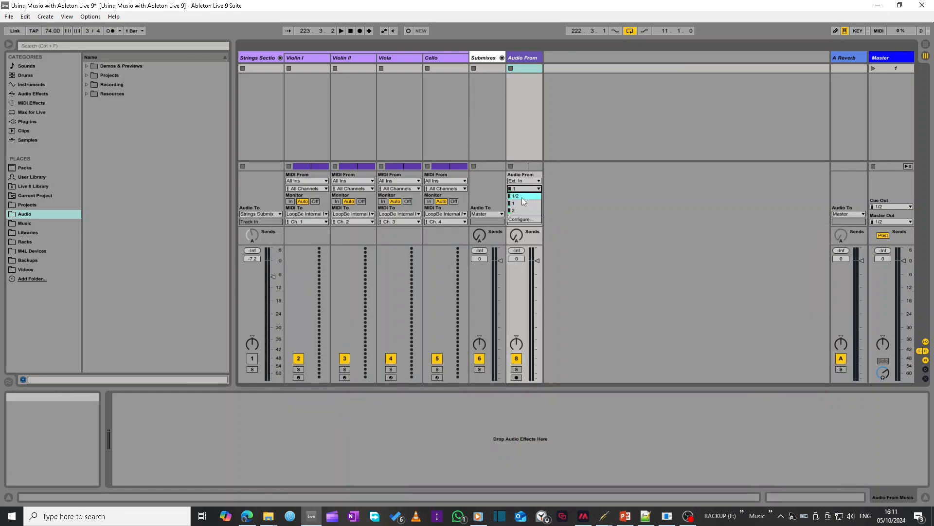
{"action": "left_click", "coordinate": [522, 197]}
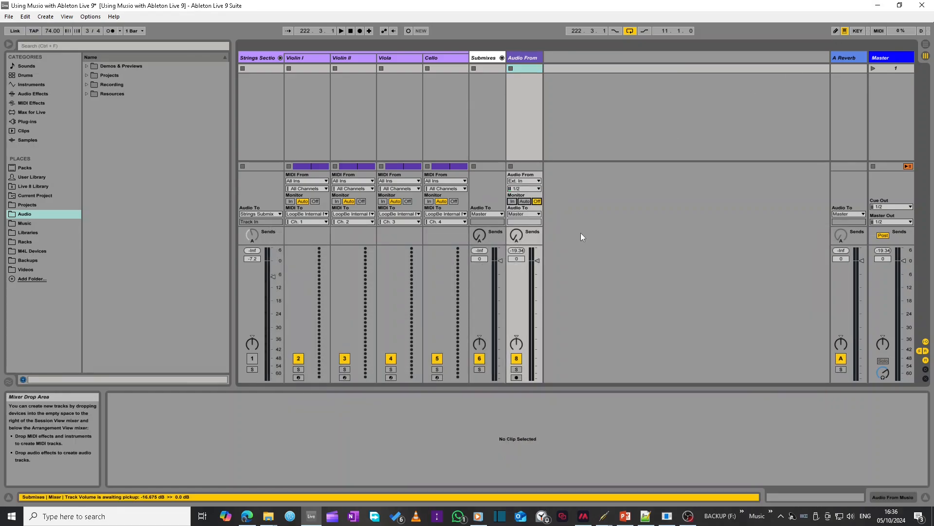
{"action": "left_click", "coordinate": [516, 377]}
{"action": "left_click", "coordinate": [524, 201]}
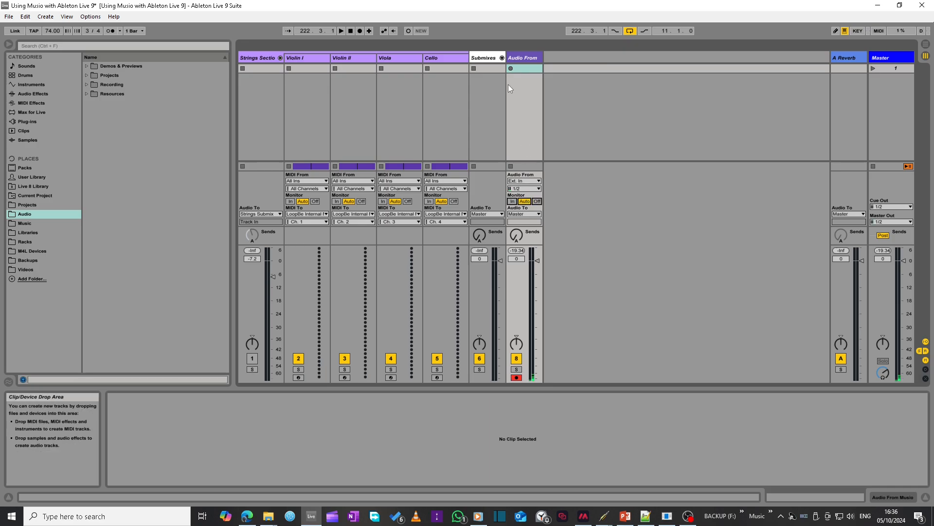
Record Musio's output into the first clip slot of the Audio From Musio track, checking the string tracks in the Arrangement View
{"action": "left_click", "coordinate": [509, 68]}
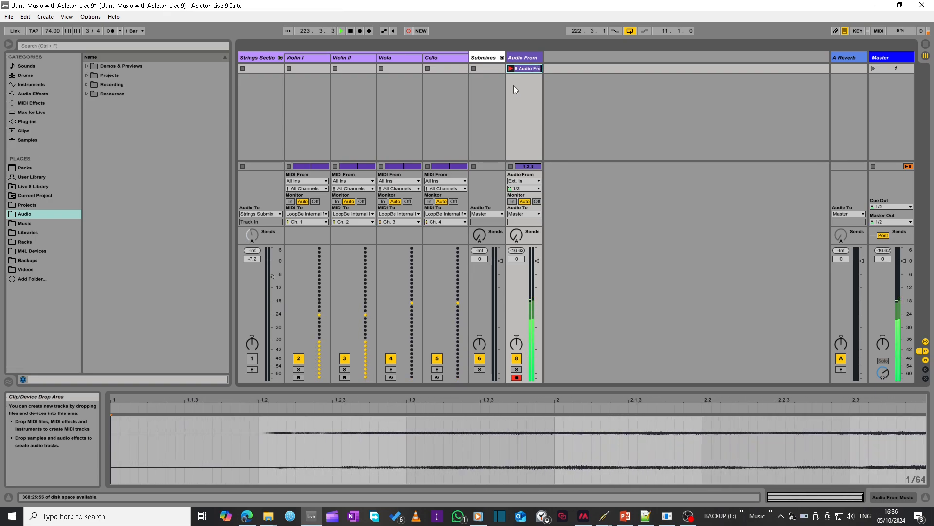
{"action": "key", "text": "Tab"}
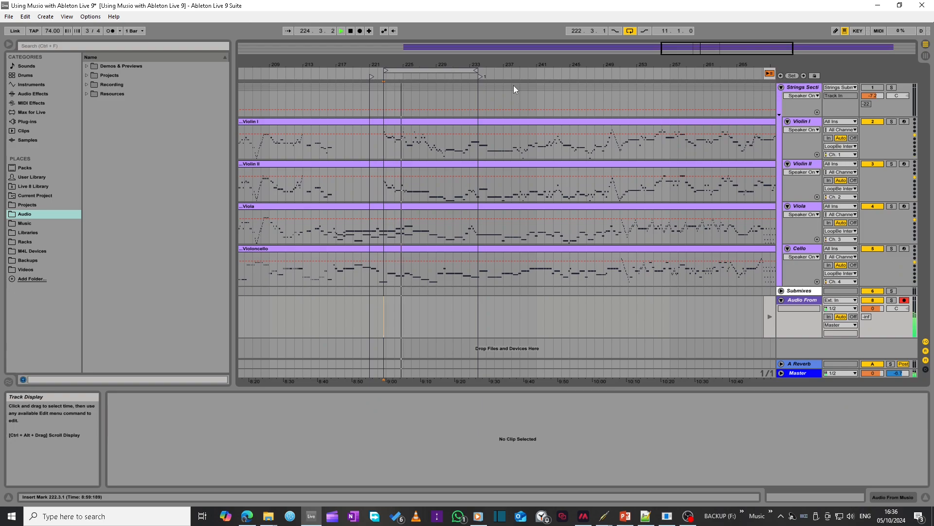
{"action": "key", "text": "Tab"}
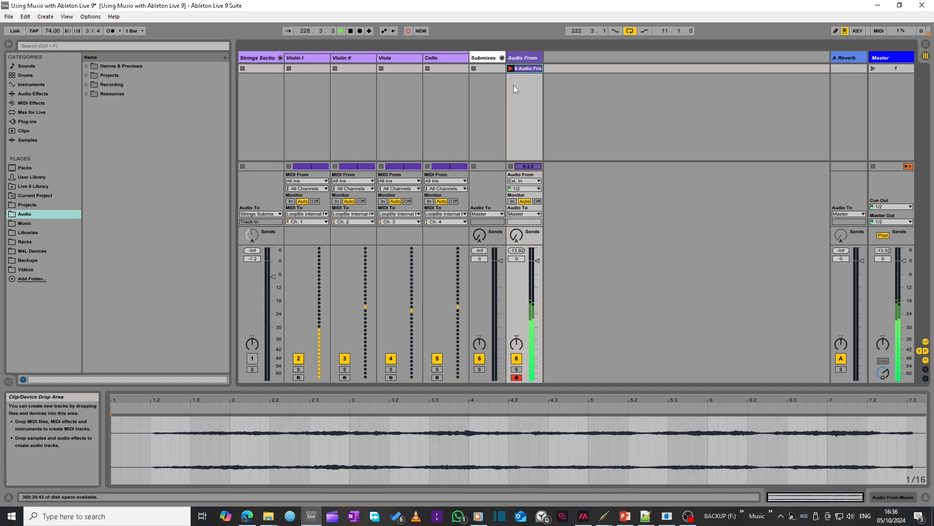
{"action": "key", "text": "Tab"}
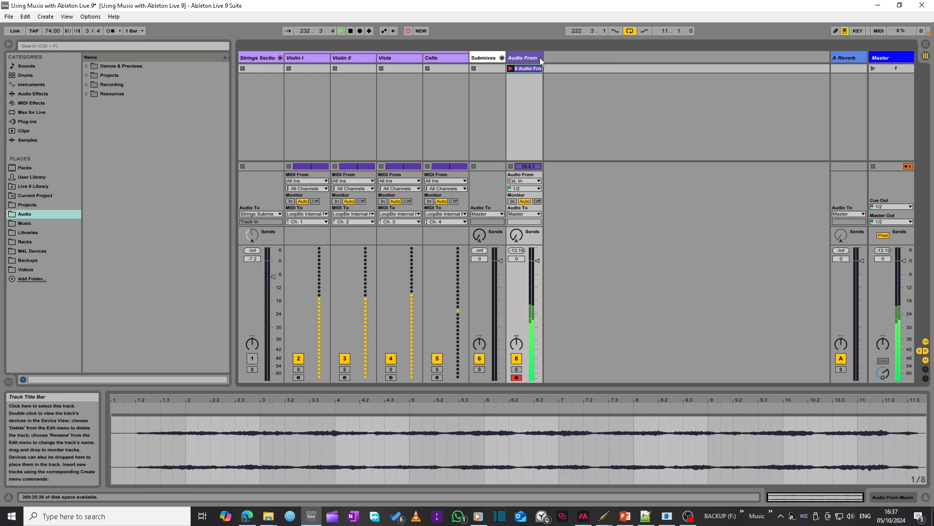
Widen the Audio From Musio track to fit its full name and stop the recording
{"action": "left_click_drag", "start_coordinate": [541, 59], "coordinate": [558, 59]}
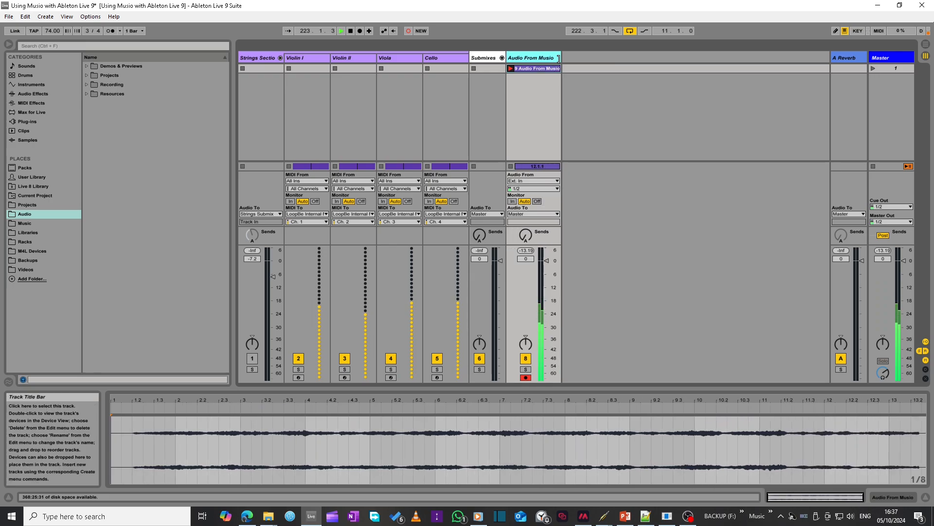
{"action": "key", "text": "Tab"}
{"action": "key", "text": "Tab"}
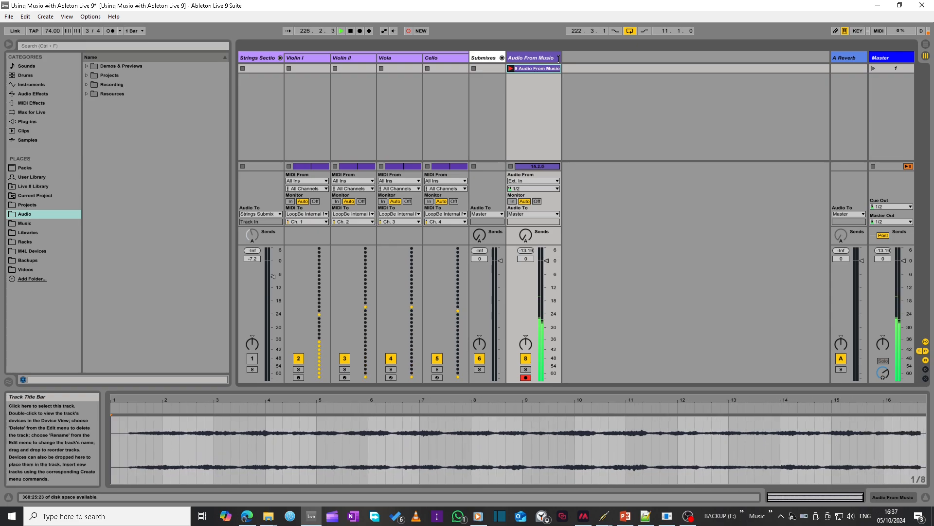
{"action": "key", "text": "Tab"}
{"action": "key", "text": "space"}
{"action": "key", "text": "Tab"}
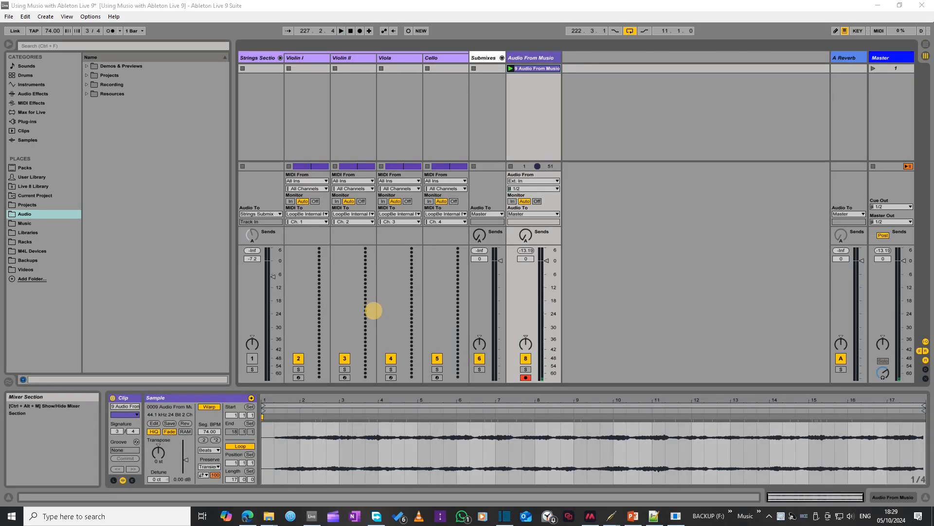